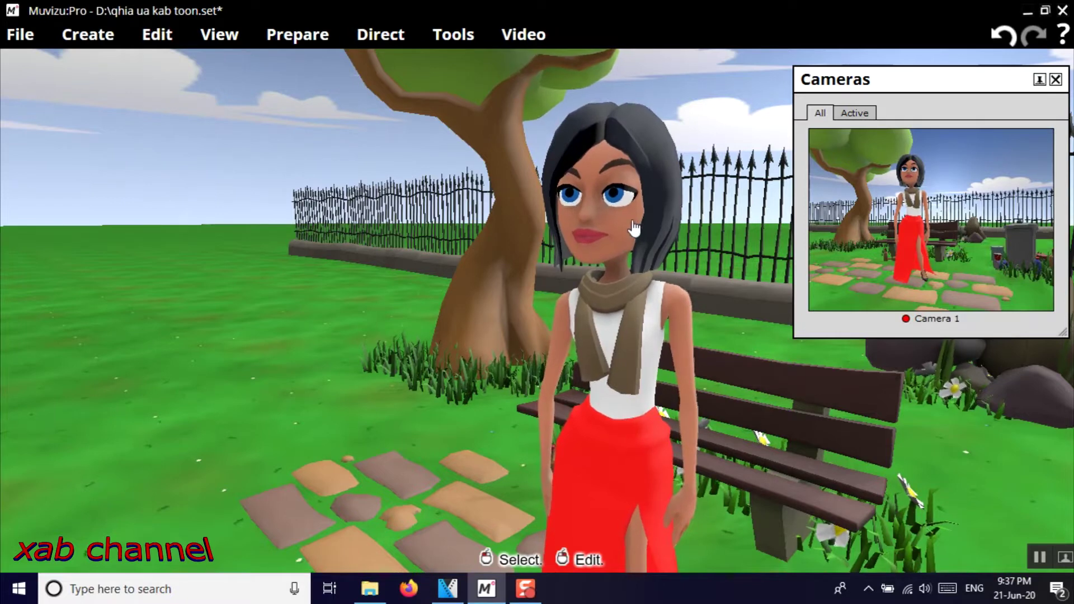
# Play back the character's existing animation in the timeline, return to the first frame and close the timeline.
pyautogui.click(451, 33)
pyautogui.click(481, 66)
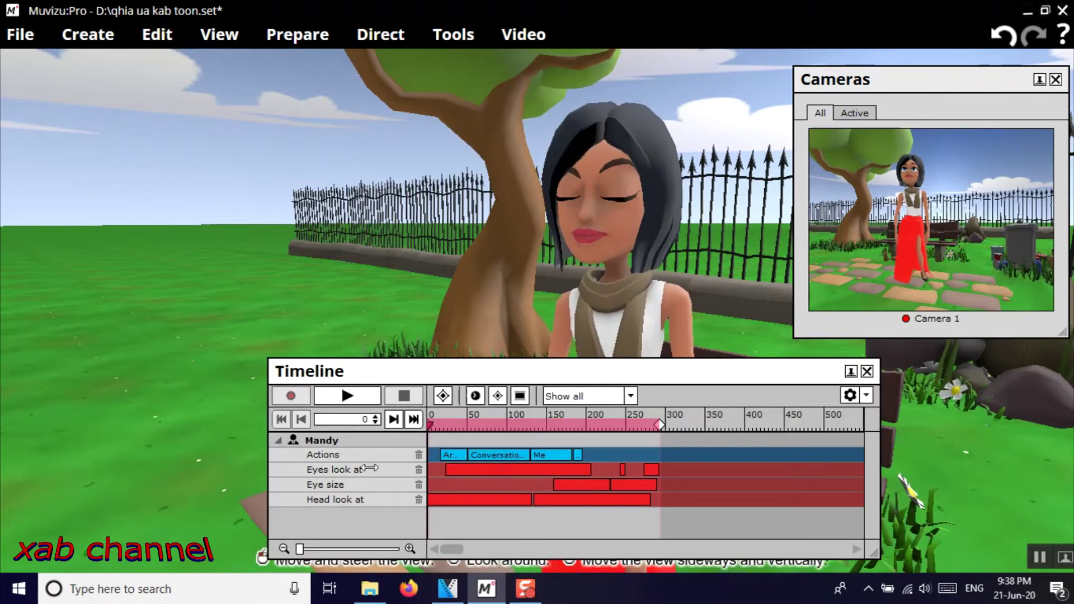
pyautogui.click(347, 395)
pyautogui.moveTo(429, 373)
pyautogui.mouseDown()
pyautogui.moveTo(444, 415)
pyautogui.moveTo(447, 373)
pyautogui.mouseUp()
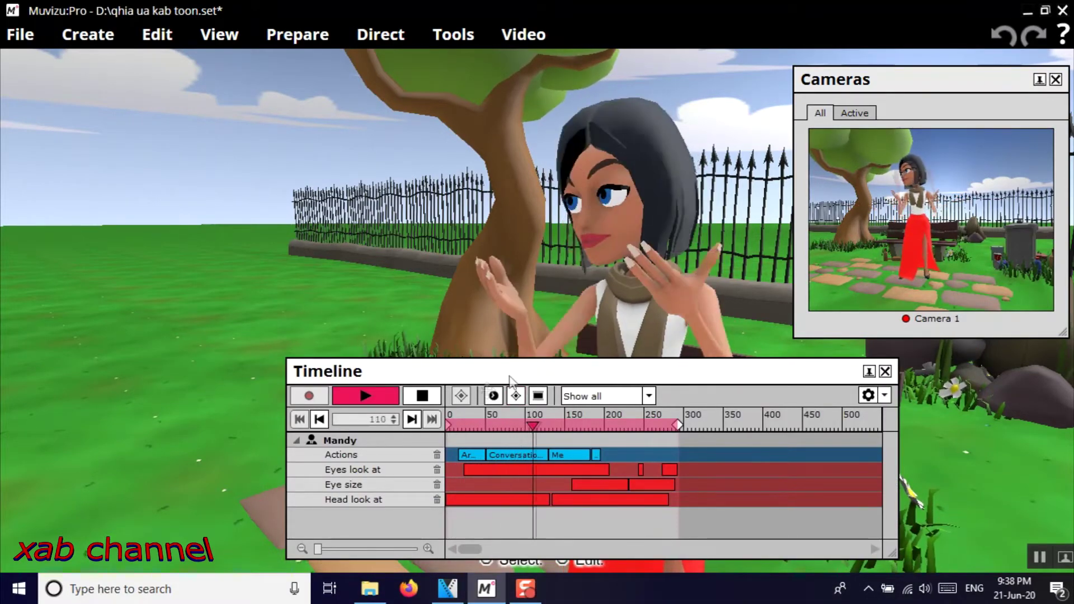
pyautogui.click(423, 396)
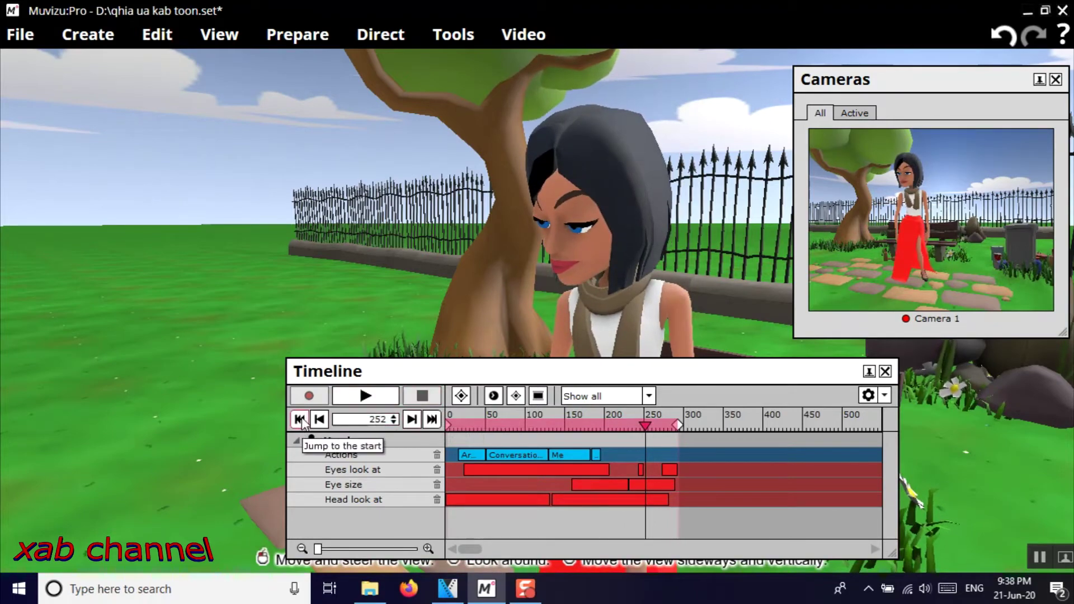
pyautogui.click(300, 420)
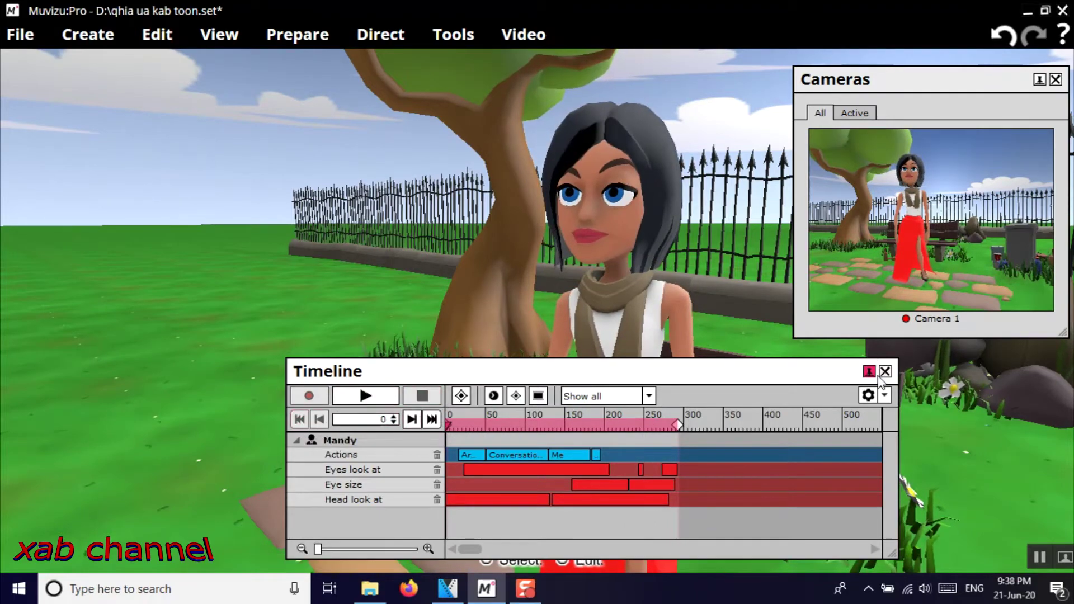
pyautogui.click(493, 396)
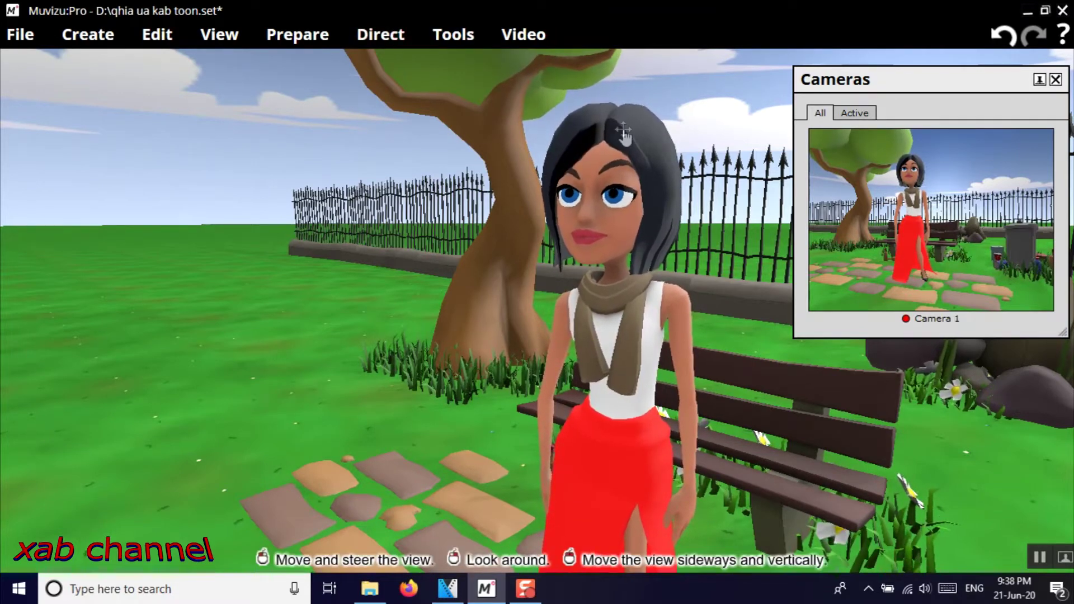
# Create a new audio track for the scene and open its audio settings.
pyautogui.click(297, 35)
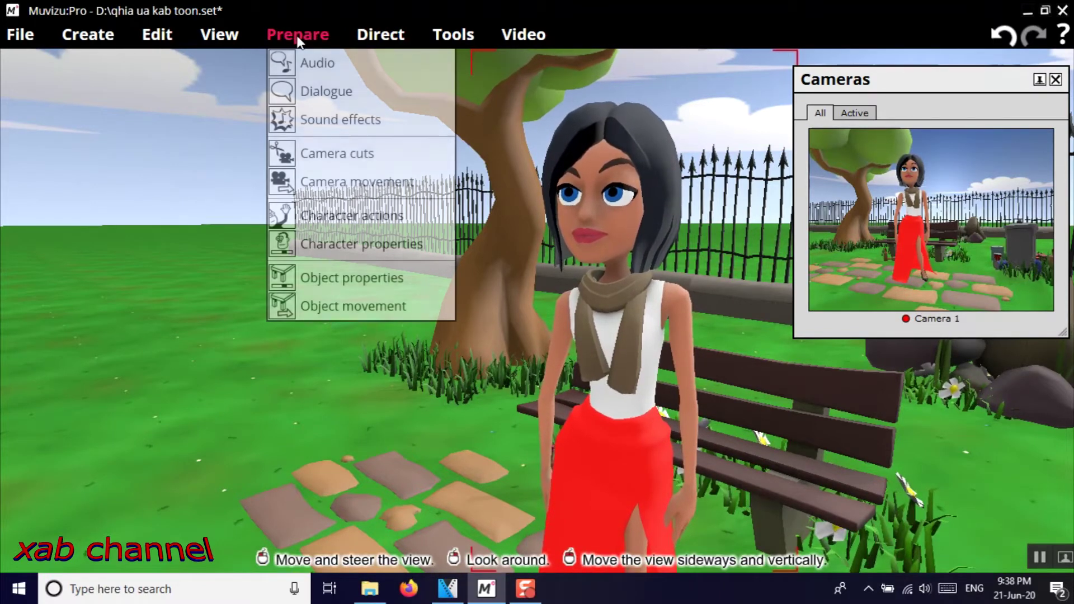
pyautogui.click(319, 63)
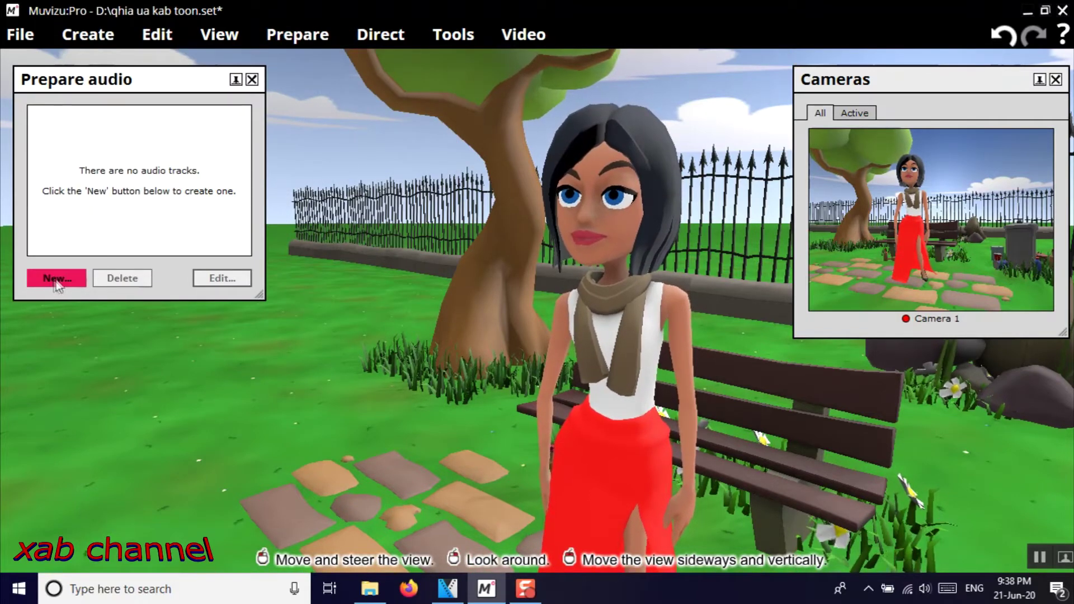
pyautogui.click(56, 279)
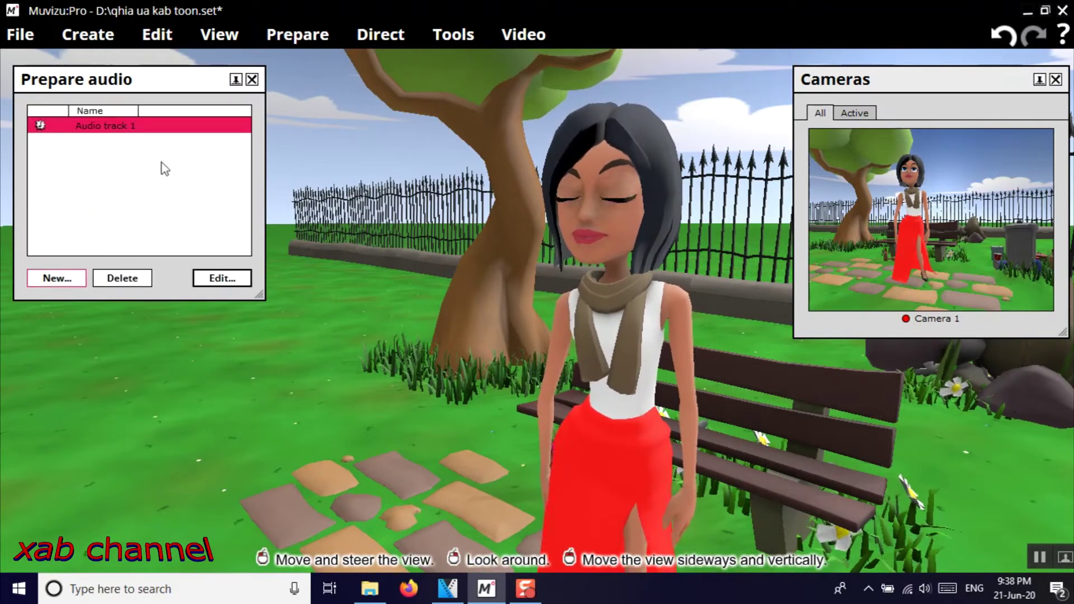
pyautogui.doubleClick(109, 128)
pyautogui.moveTo(565, 241); pyautogui.dragTo(546, 338)
pyautogui.click(460, 397)
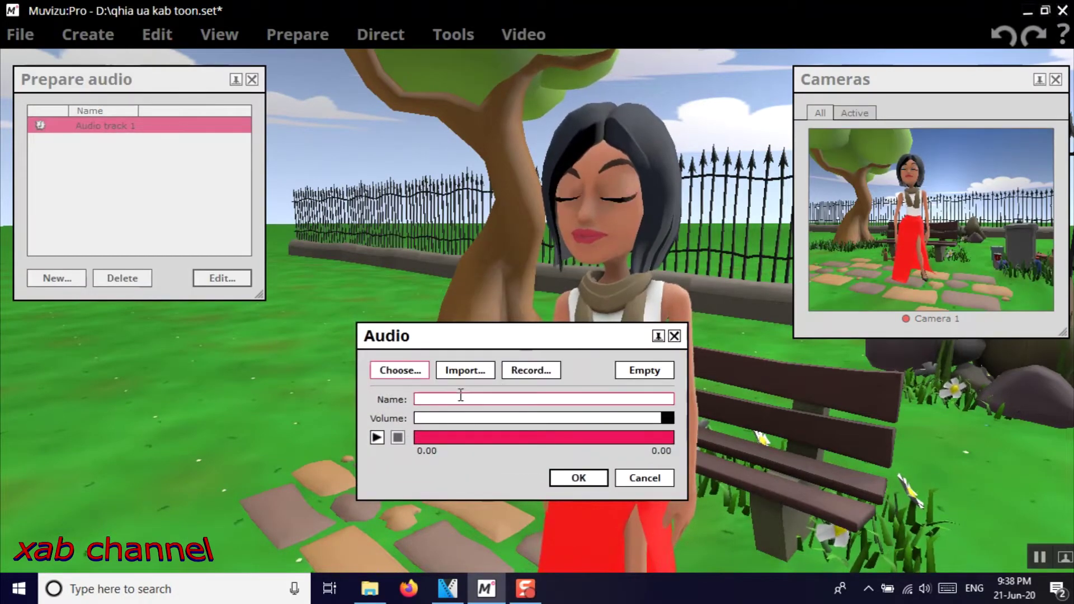
# Record about 16 seconds of microphone sound into the new audio track, accept it and close the audio preparation.
pyautogui.click(528, 371)
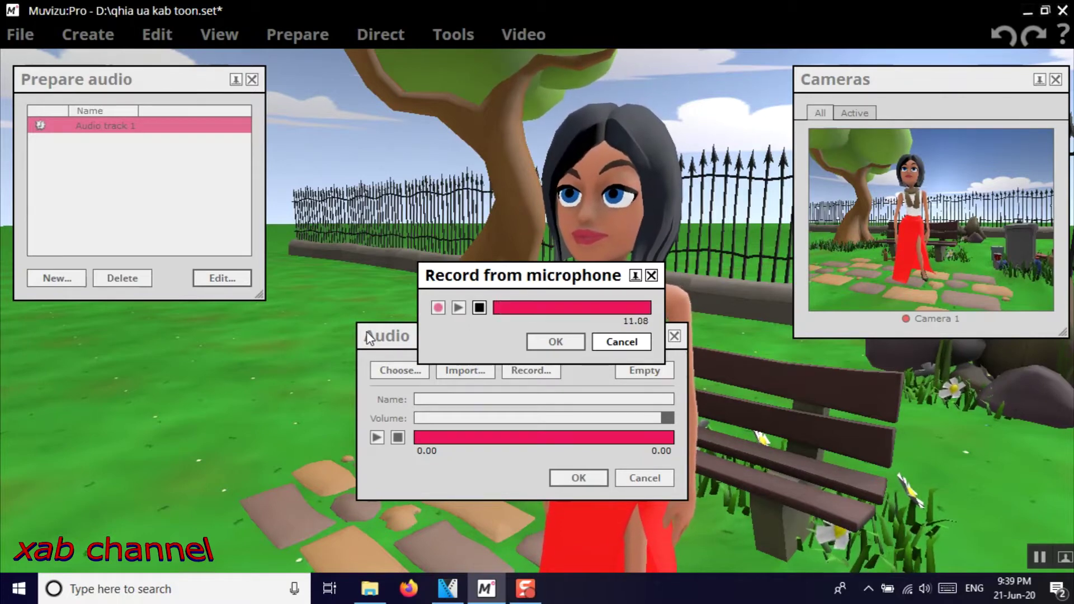
pyautogui.click(479, 308)
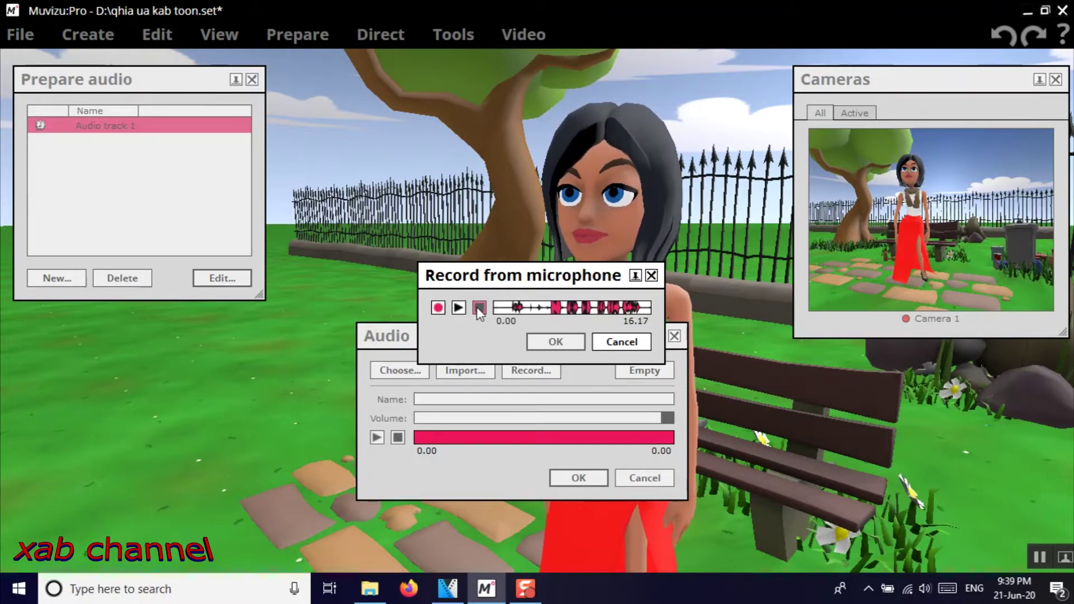
pyautogui.click(555, 342)
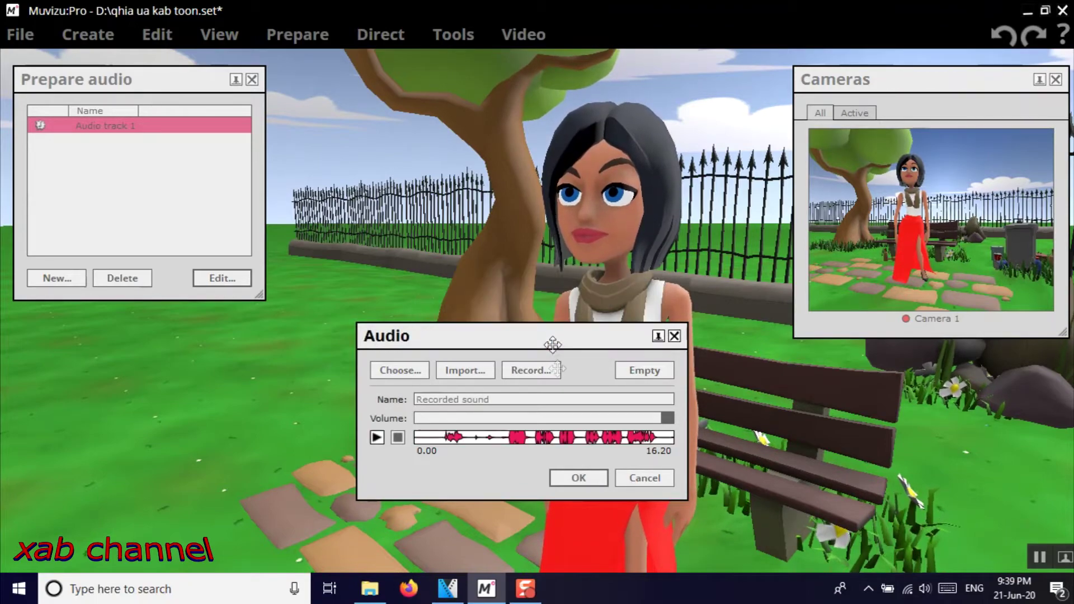
pyautogui.click(577, 478)
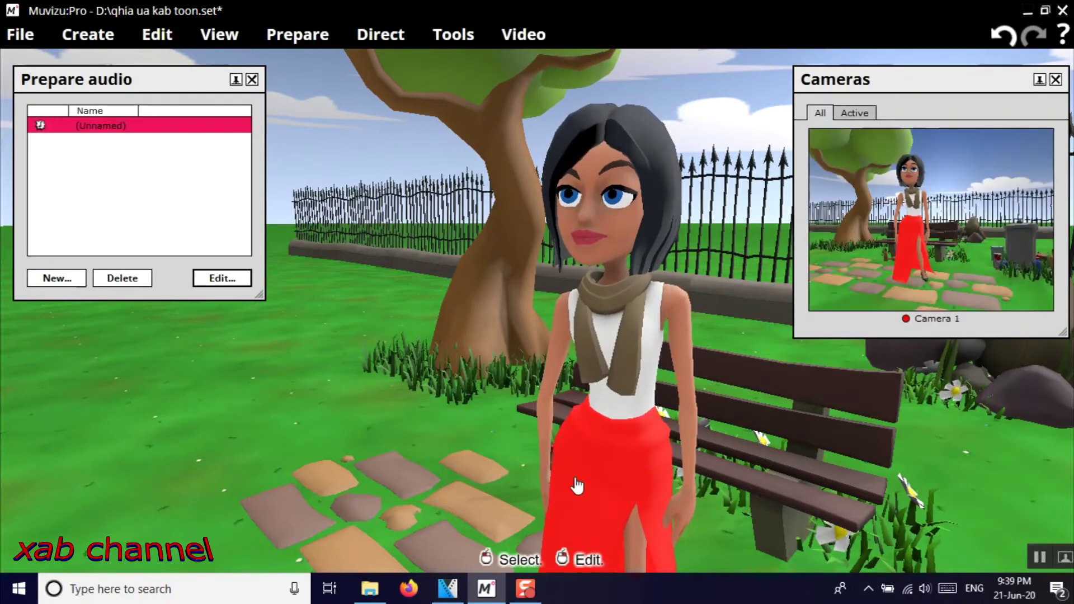
pyautogui.click(252, 80)
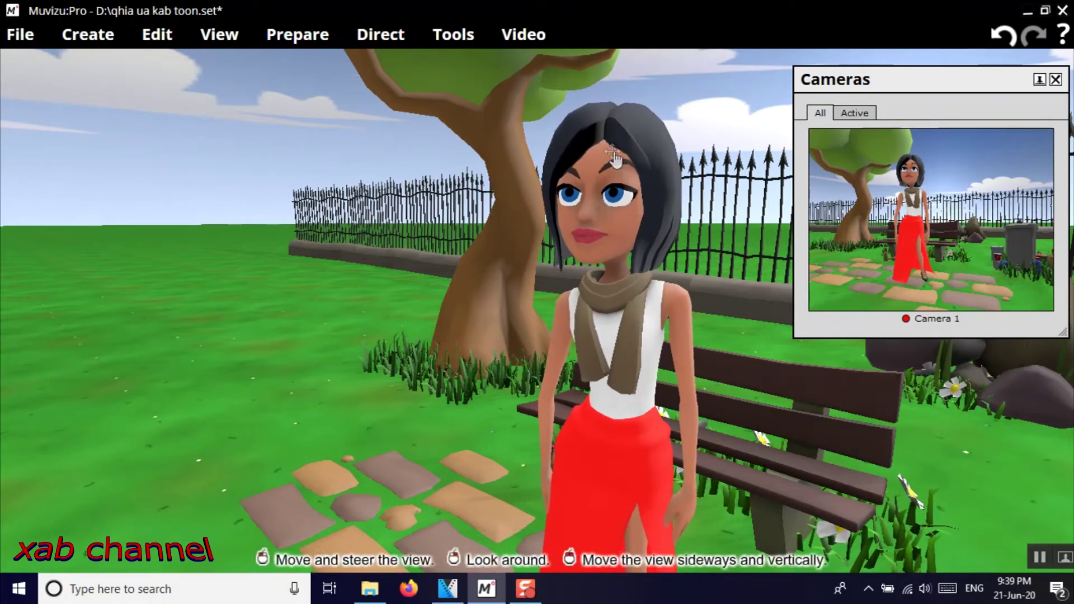
# Prepare Mandy's dialogue by setting her lipsync to the (Unnamed) audio track.
pyautogui.click(289, 43)
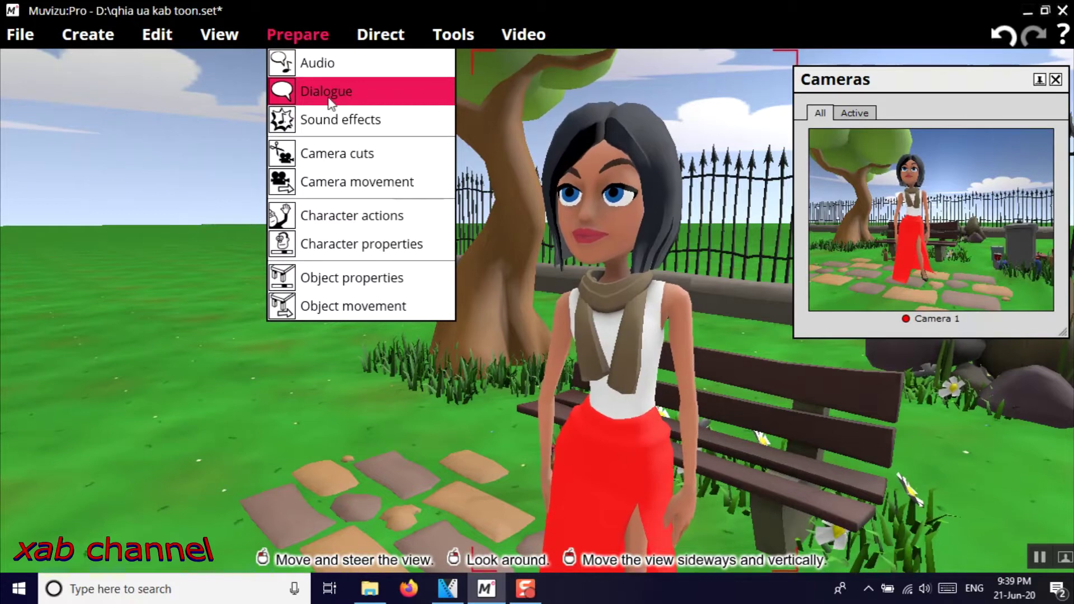
pyautogui.click(378, 35)
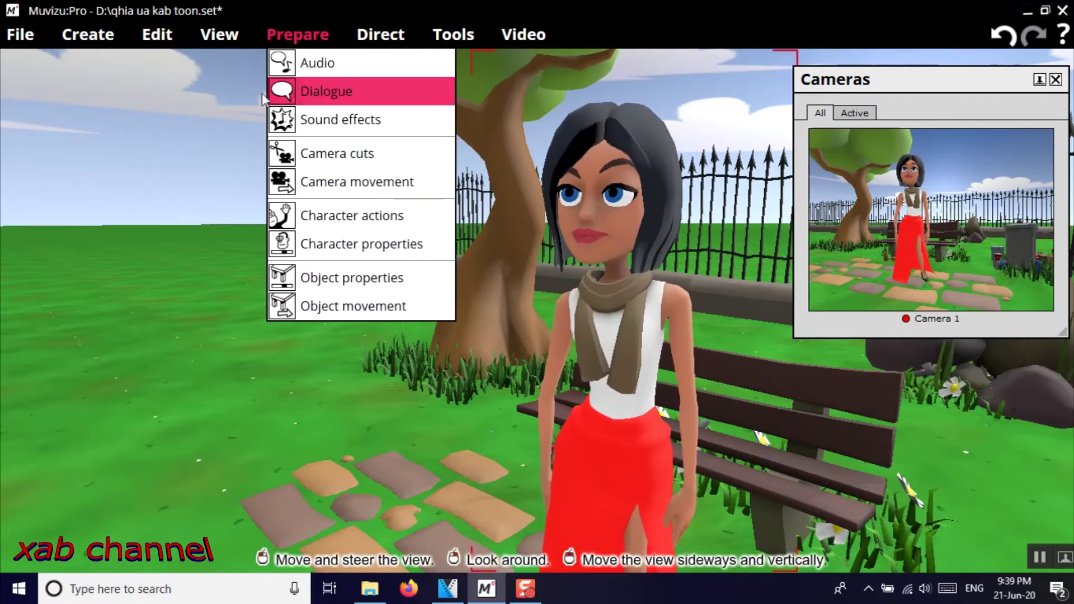
pyautogui.moveTo(369, 36)
pyautogui.click(411, 62)
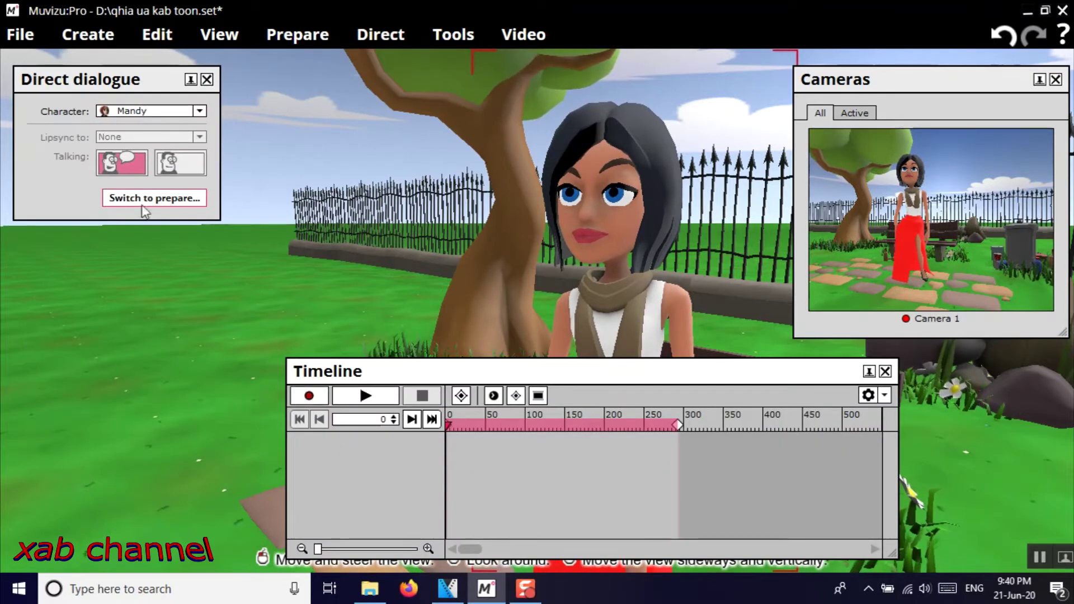
pyautogui.click(169, 201)
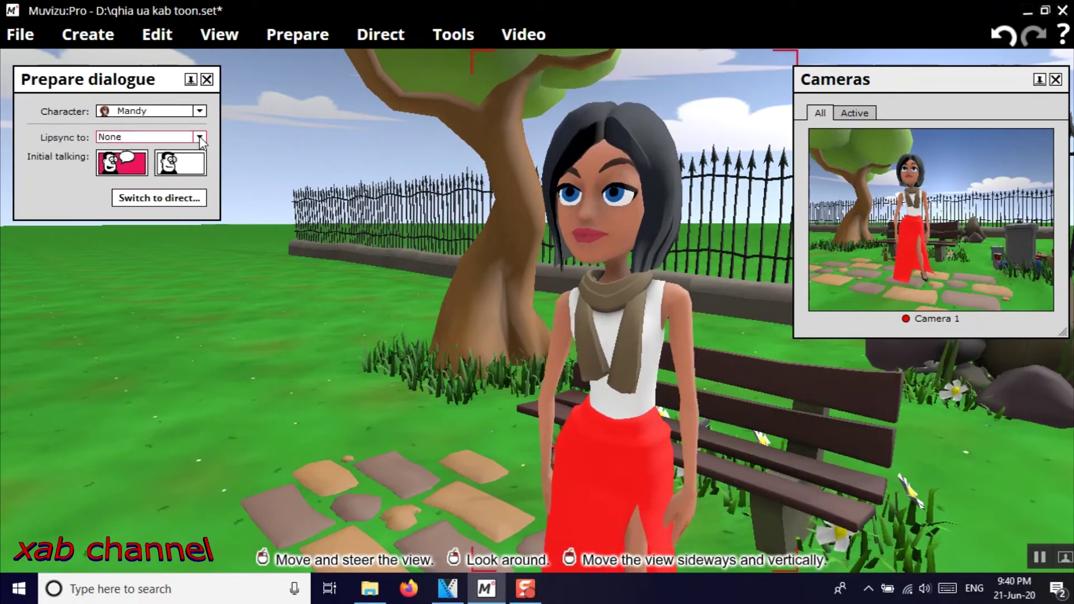
pyautogui.click(200, 137)
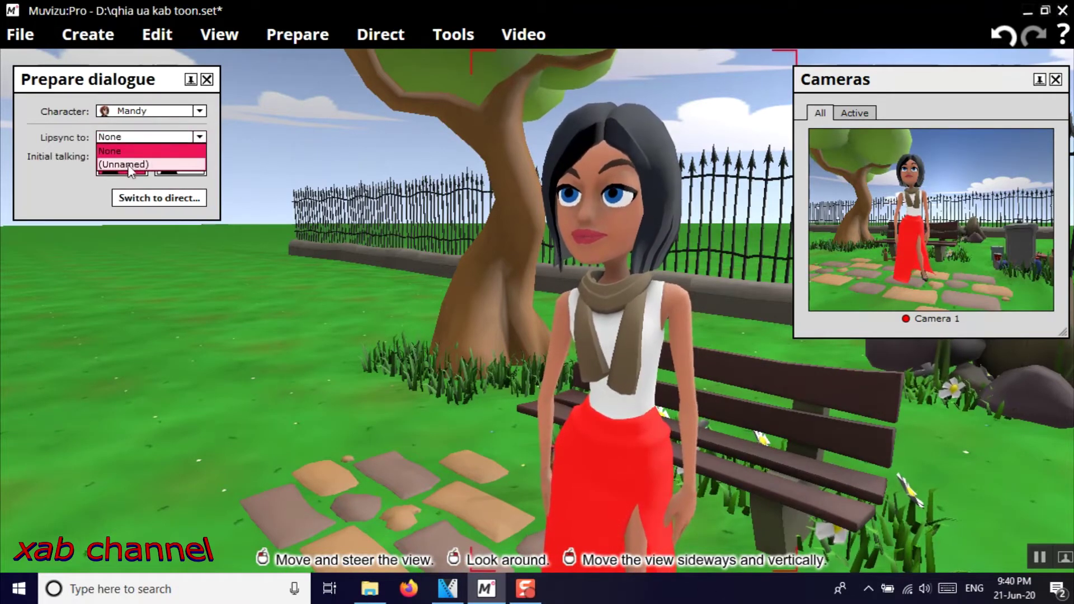
pyautogui.click(123, 165)
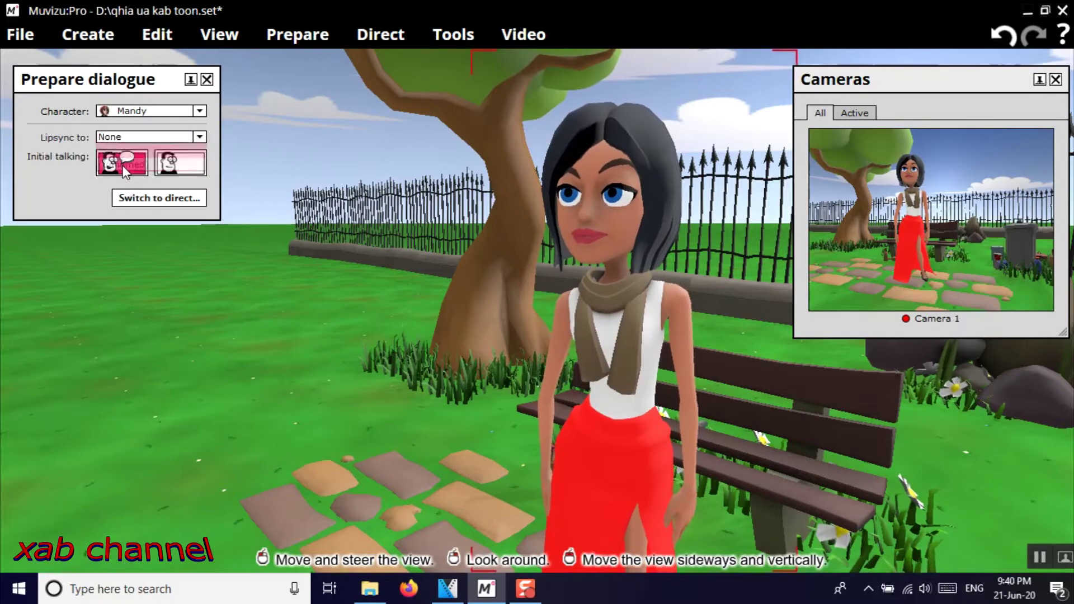
# Switch Mandy's dialogue to directing mode, play back the lipsync in the timeline, and close it.
pyautogui.click(160, 200)
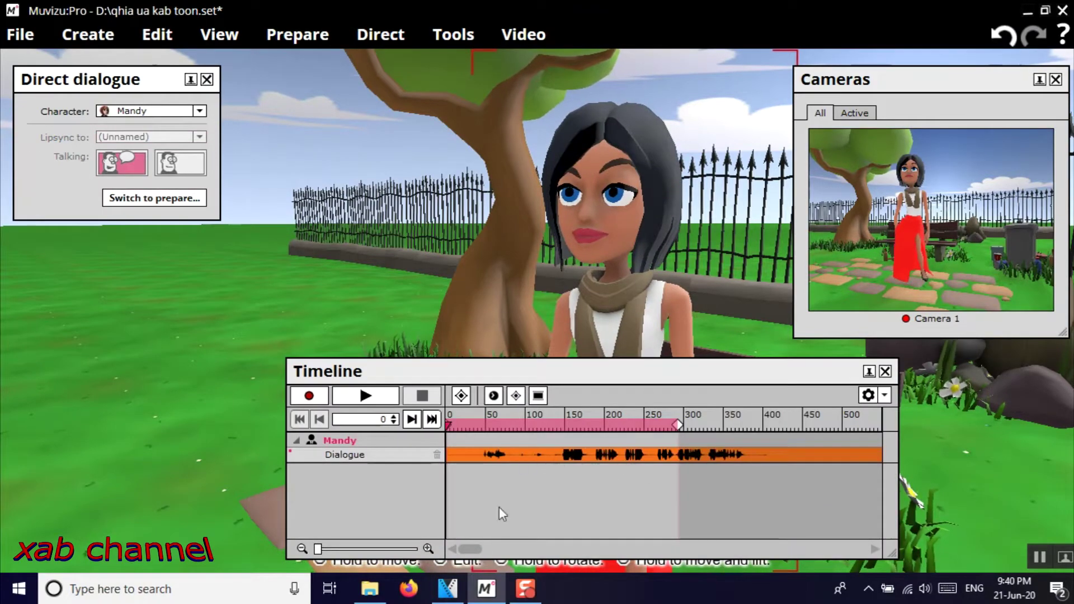
pyautogui.click(364, 396)
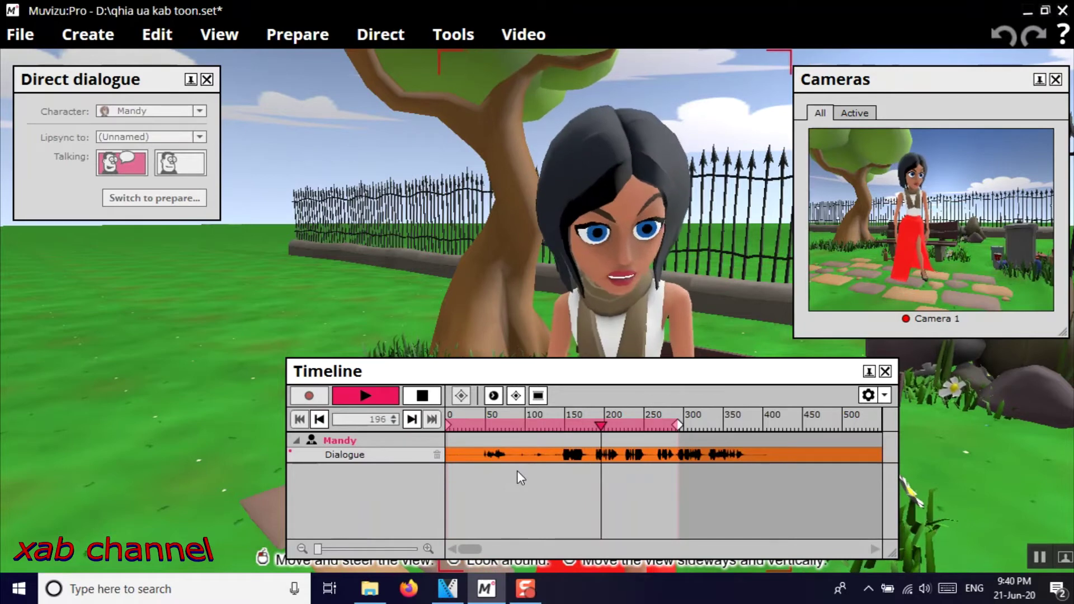
pyautogui.click(423, 396)
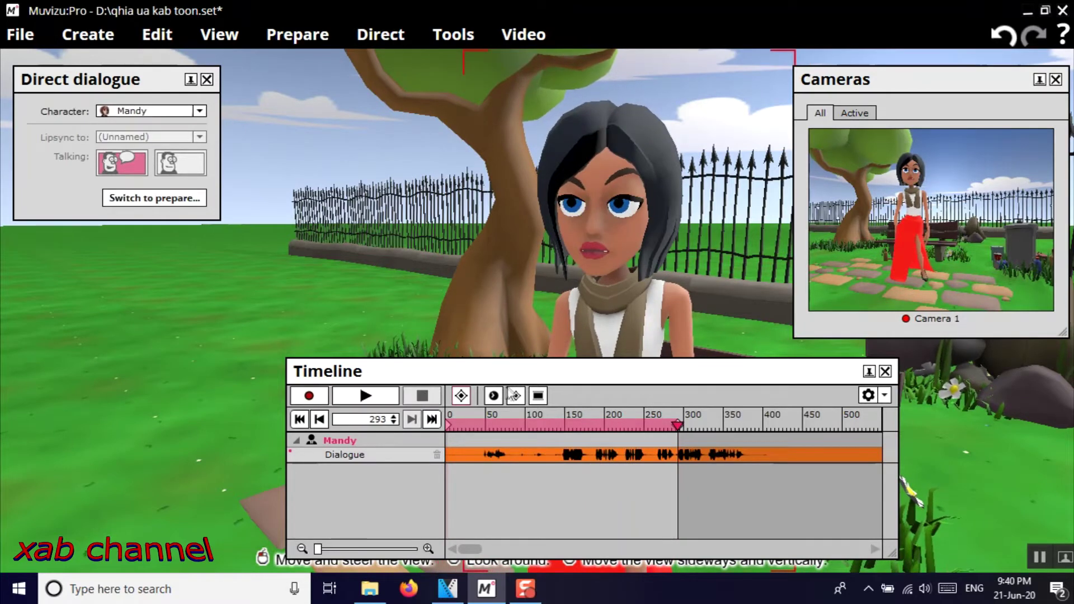
pyautogui.click(885, 372)
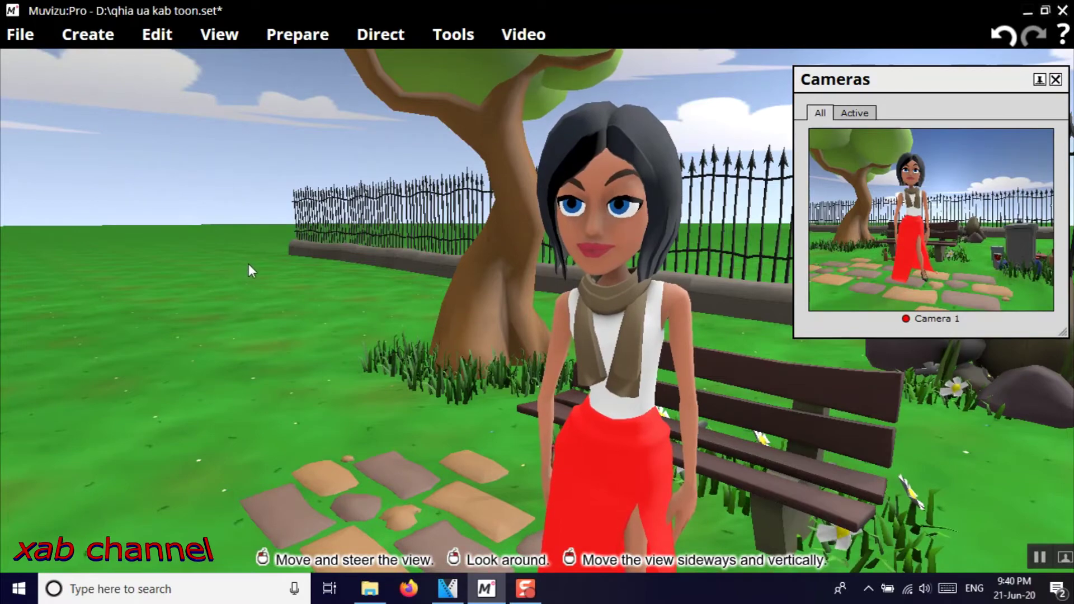
# Open the full timeline and extend the scene's end marker to about frame 398, near the end of the audio track.
pyautogui.scroll(-5, 249, 265)
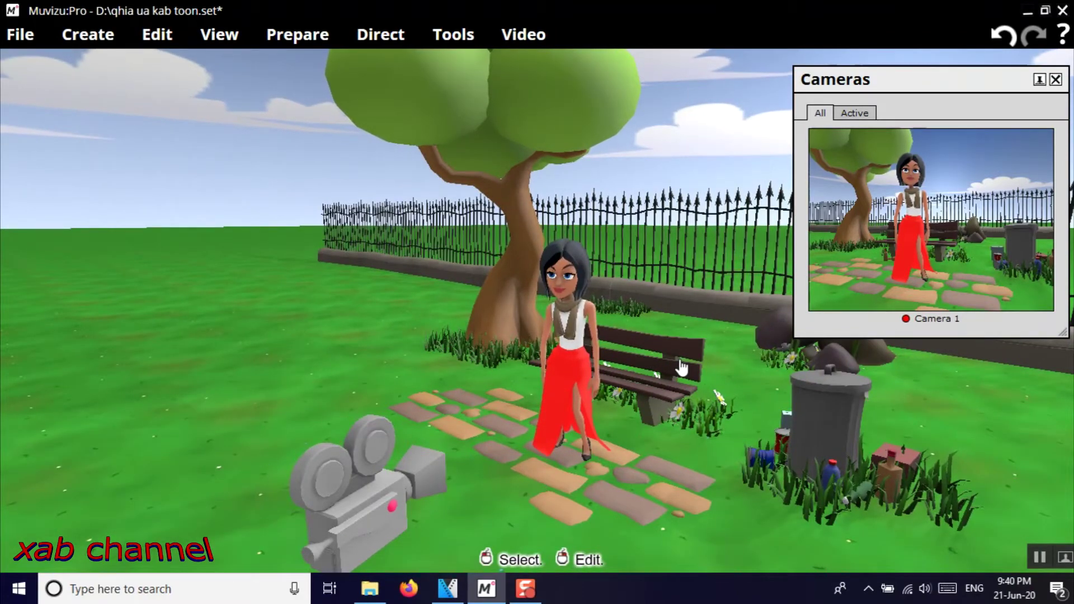
pyautogui.click(452, 33)
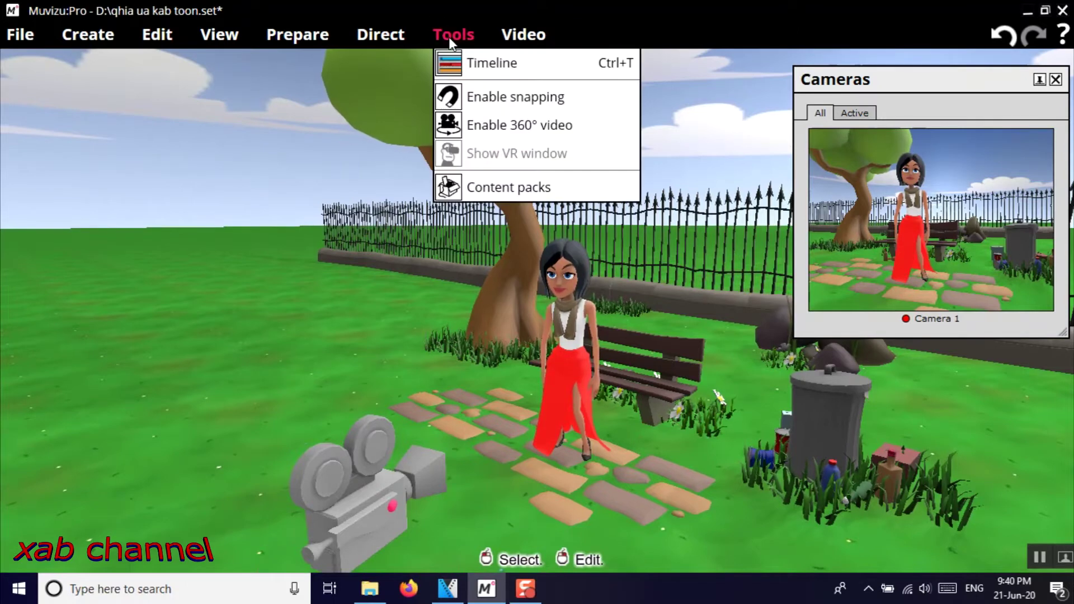
pyautogui.click(476, 61)
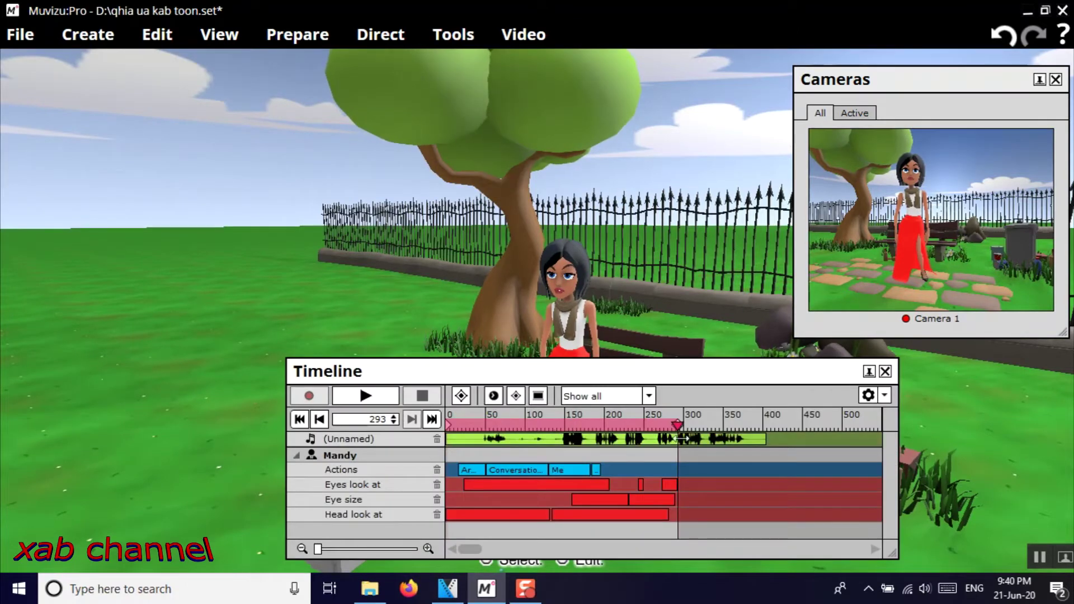
pyautogui.moveTo(676, 425)
pyautogui.mouseDown()
pyautogui.moveTo(627, 429)
pyautogui.moveTo(760, 425)
pyautogui.mouseUp()
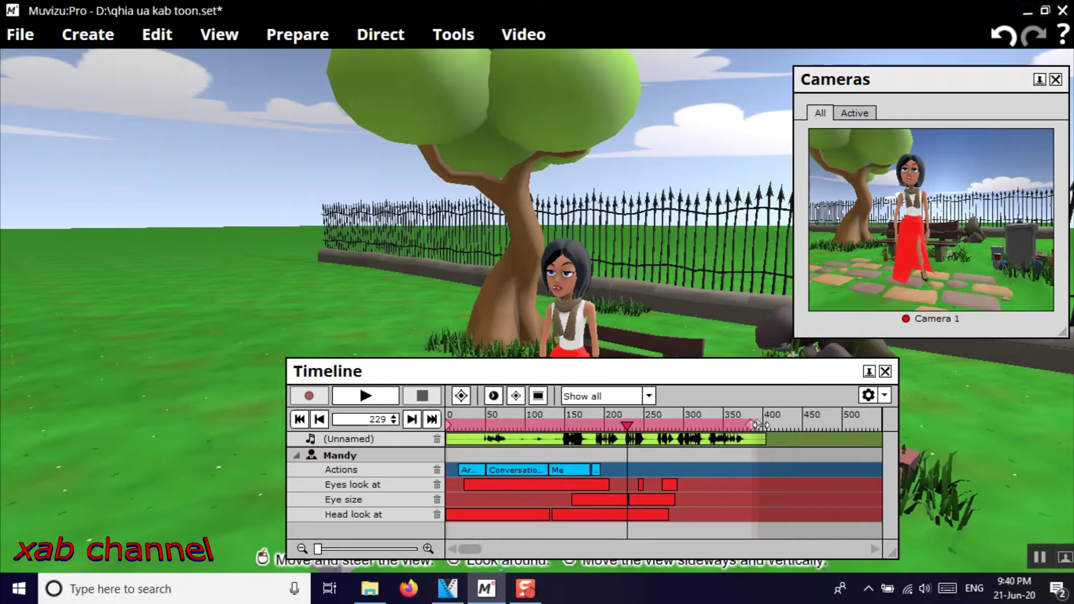
# Play the extended scene from the first frame, return to the start and close the timeline.
pyautogui.click(300, 419)
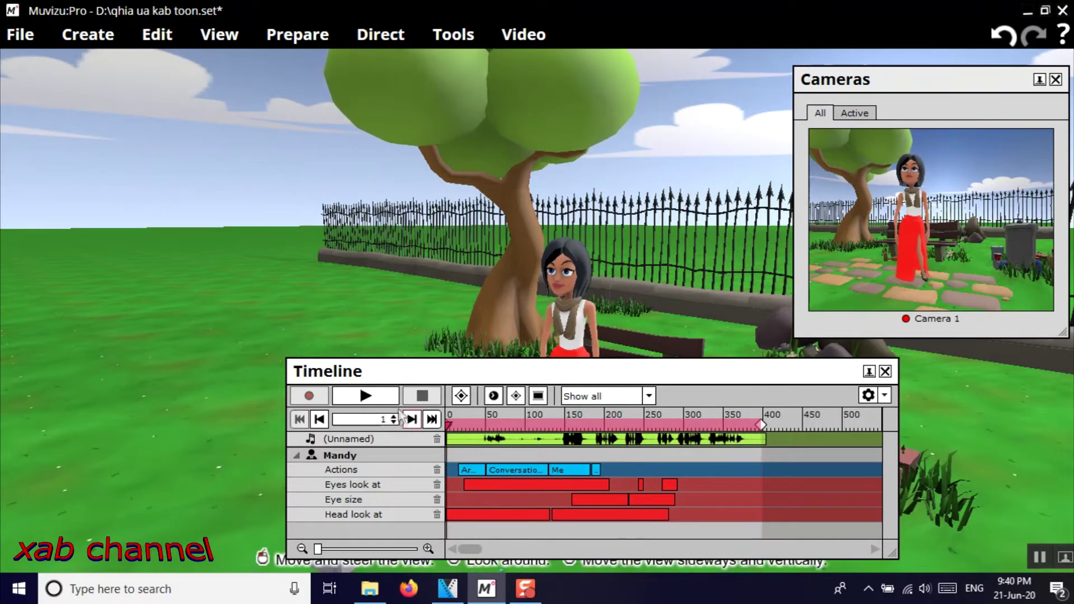
pyautogui.click(374, 396)
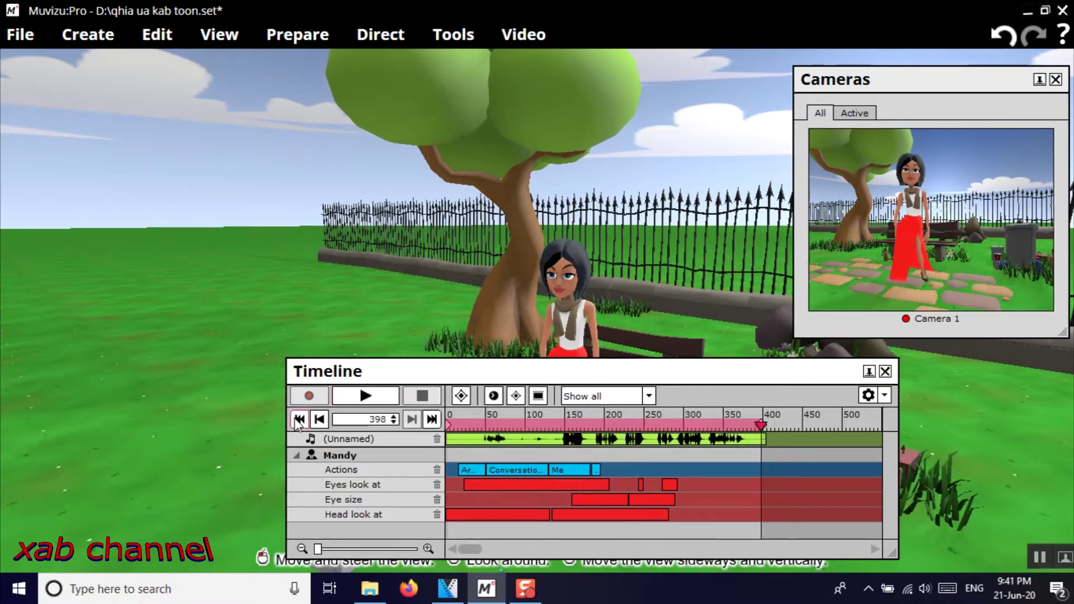
pyautogui.click(303, 420)
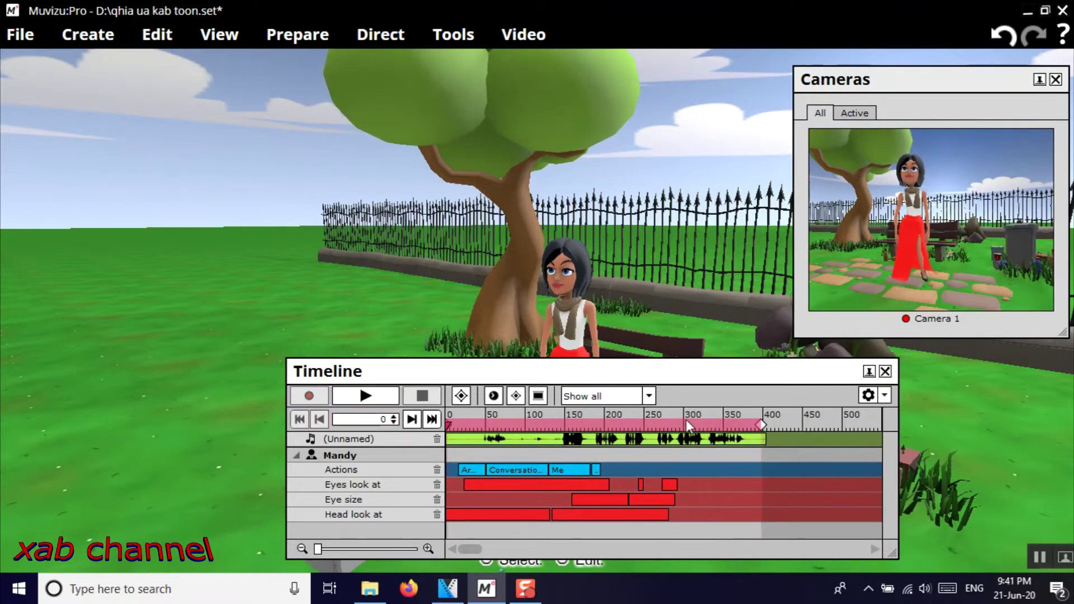
pyautogui.click(886, 371)
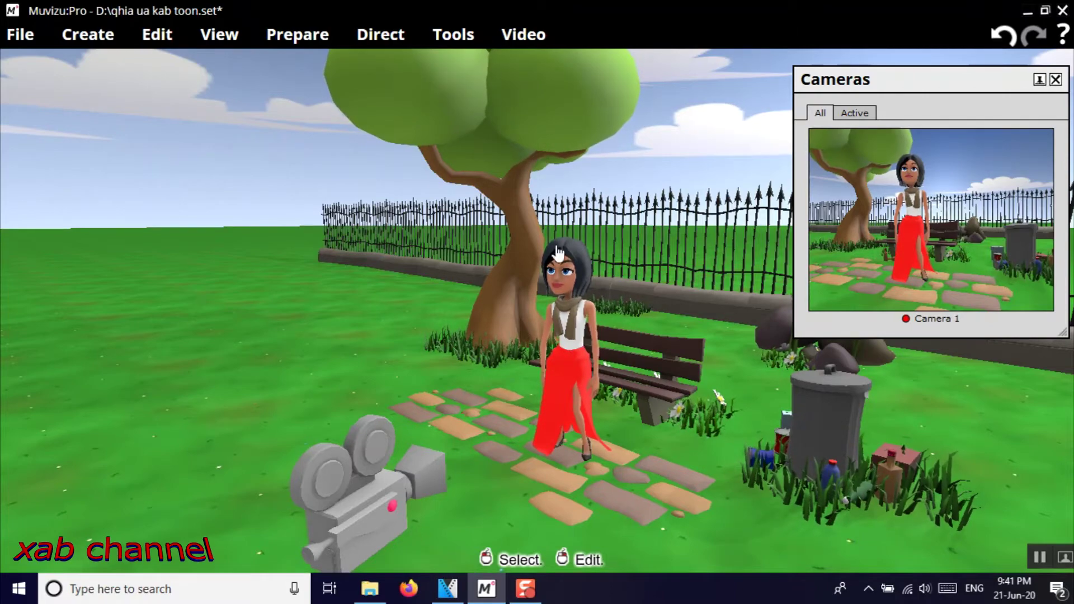
# Reset the (Unnamed) audio track and Mandy's Actions, Eyes look at, Head look at and Eye size tracks in the full timeline, and close it.
pyautogui.click(454, 34)
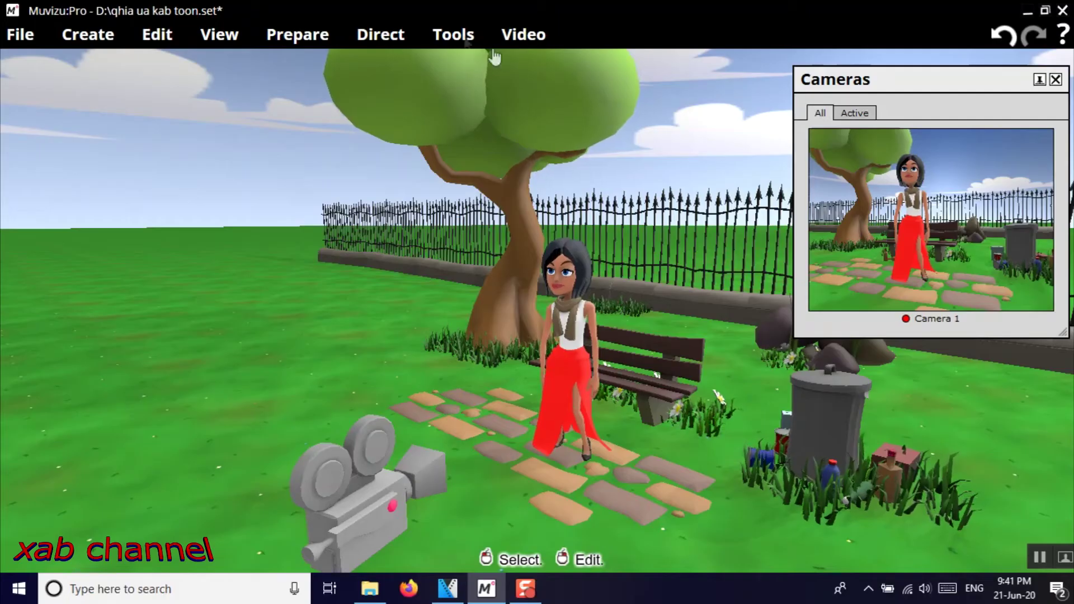
pyautogui.click(454, 35)
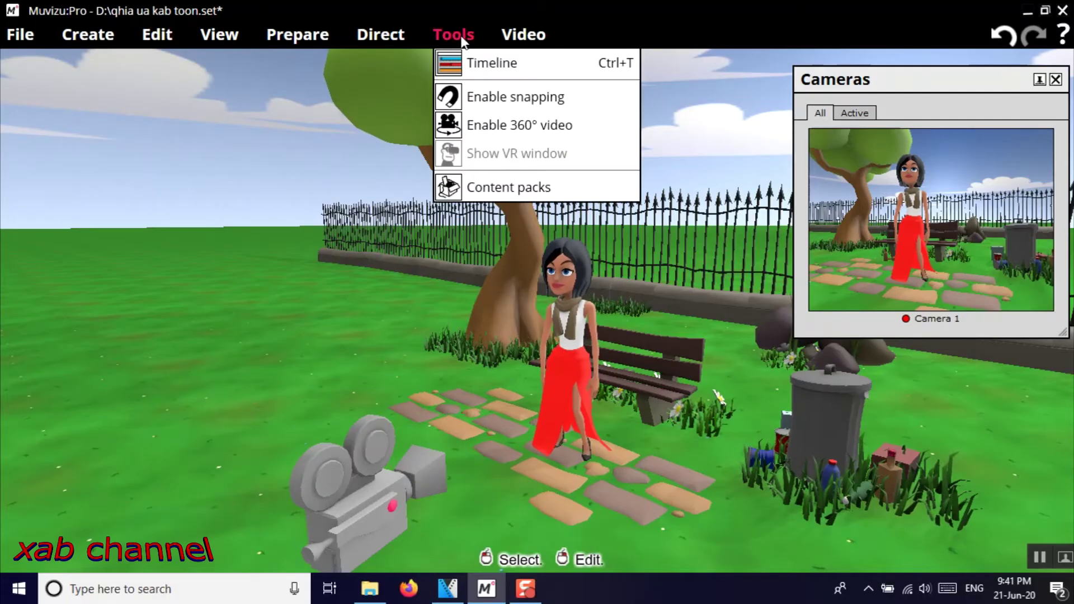
pyautogui.click(532, 70)
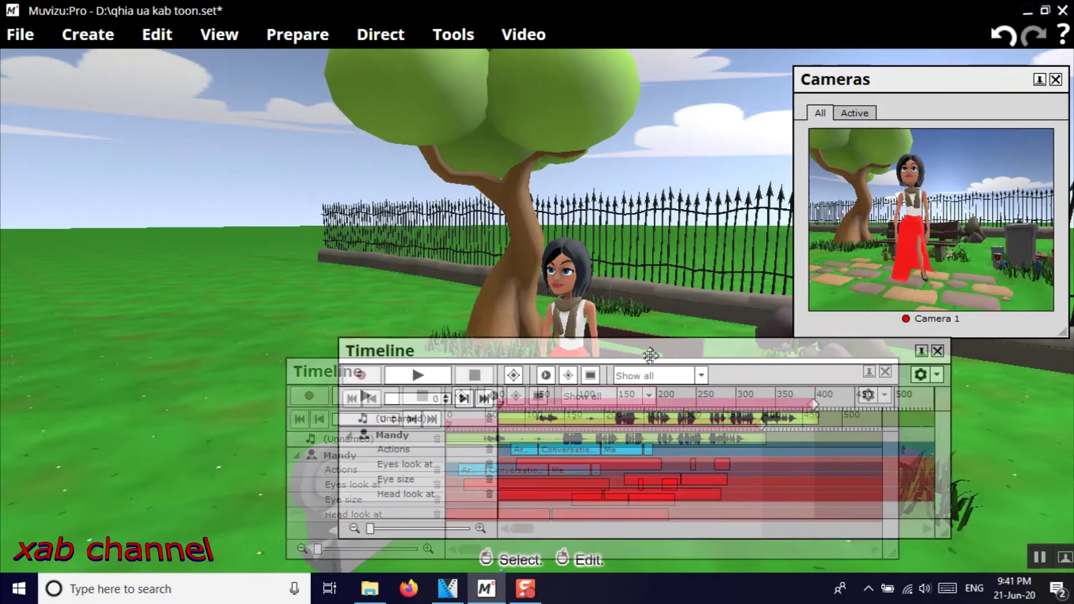
pyautogui.click(490, 419)
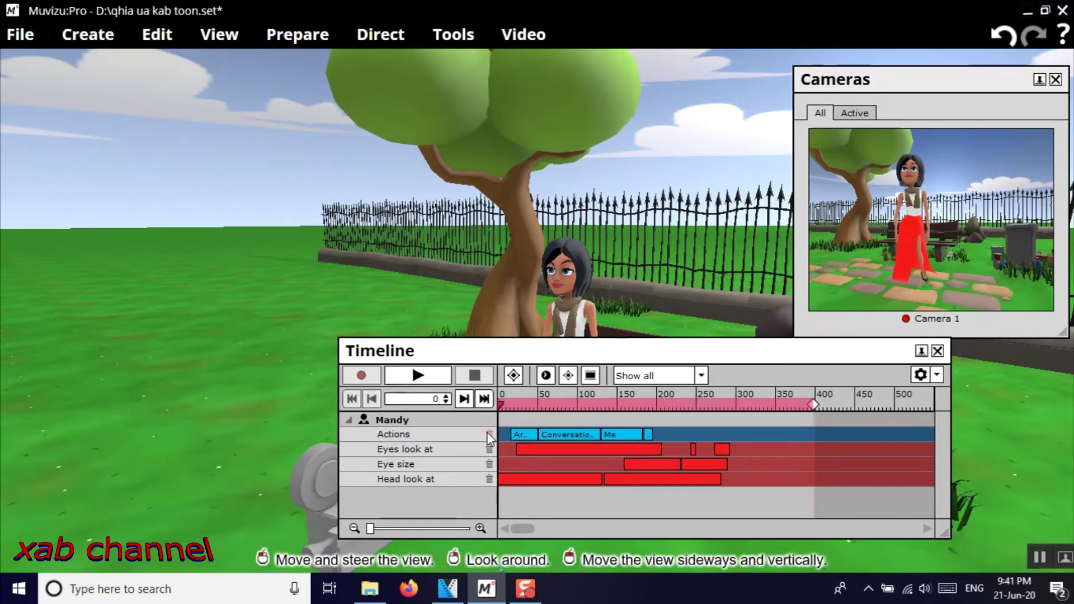
pyautogui.click(490, 434)
pyautogui.click(490, 434)
pyautogui.click(489, 450)
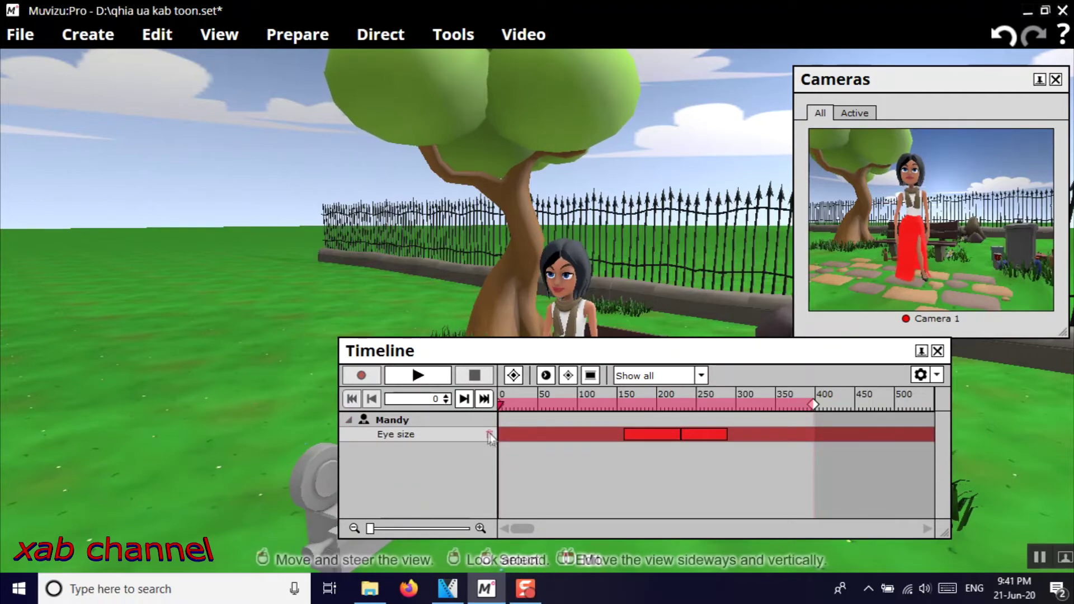
pyautogui.click(490, 434)
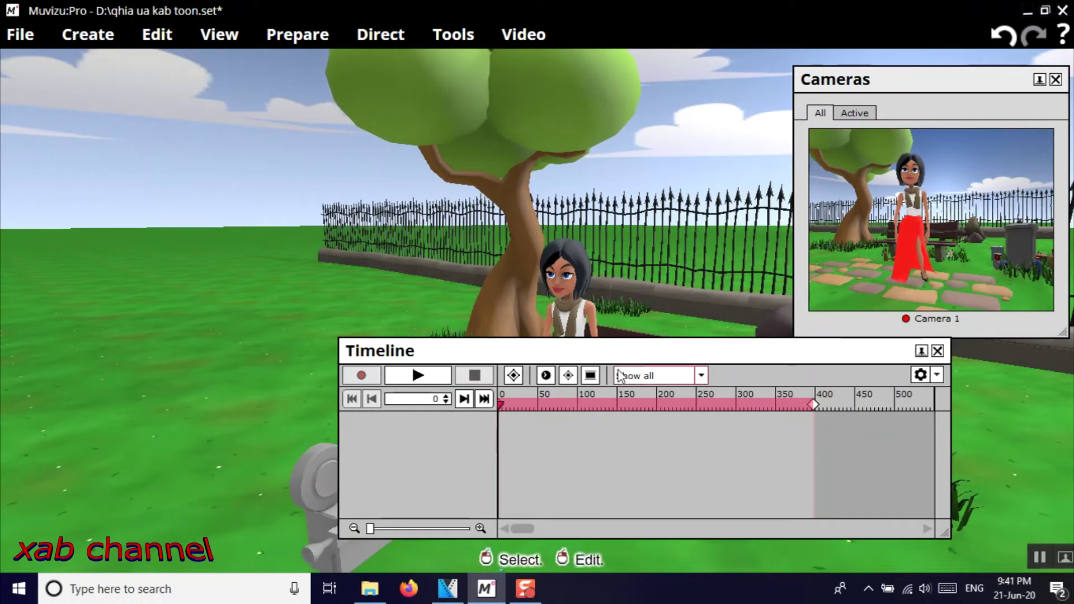
pyautogui.moveTo(615, 354); pyautogui.dragTo(632, 366)
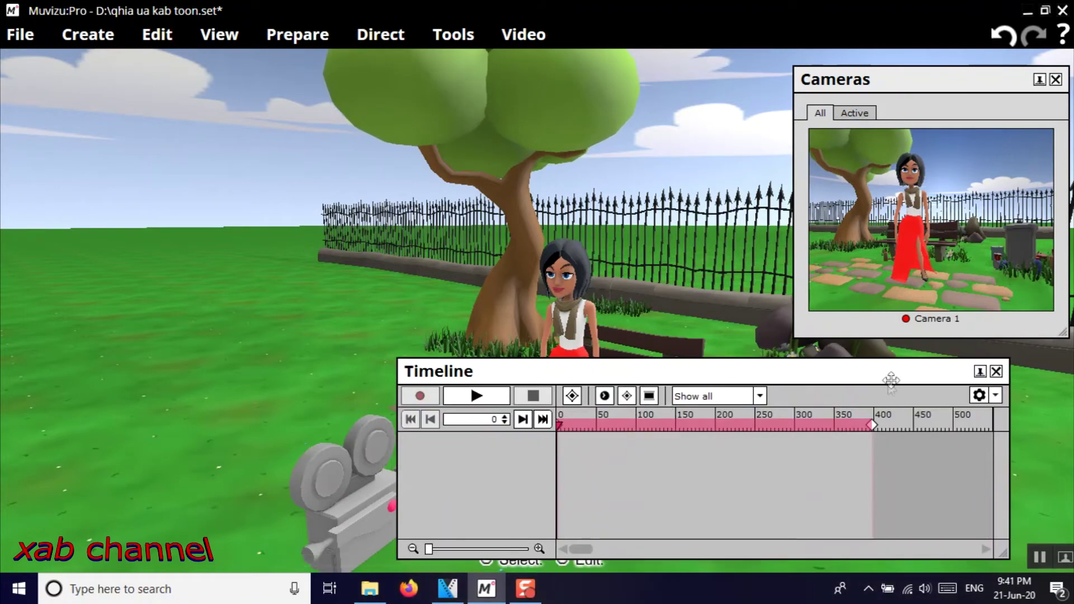
pyautogui.click(996, 372)
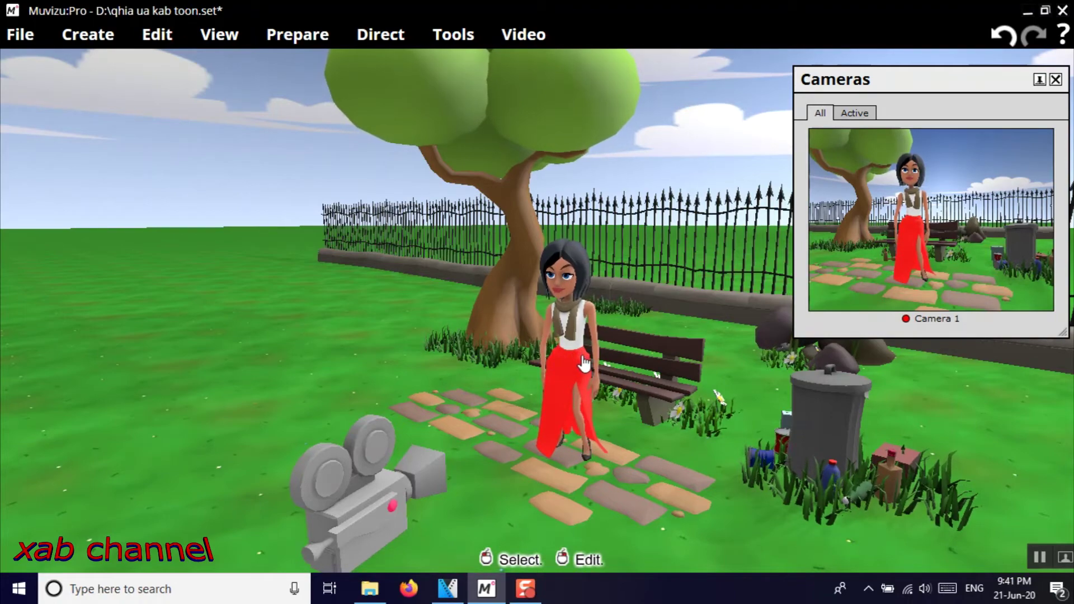
# Select Mandy, reopen the full timeline and undo the removal of the audio and character tracks.
pyautogui.scroll(-3, 583, 363)
pyautogui.scroll(3, 583, 363)
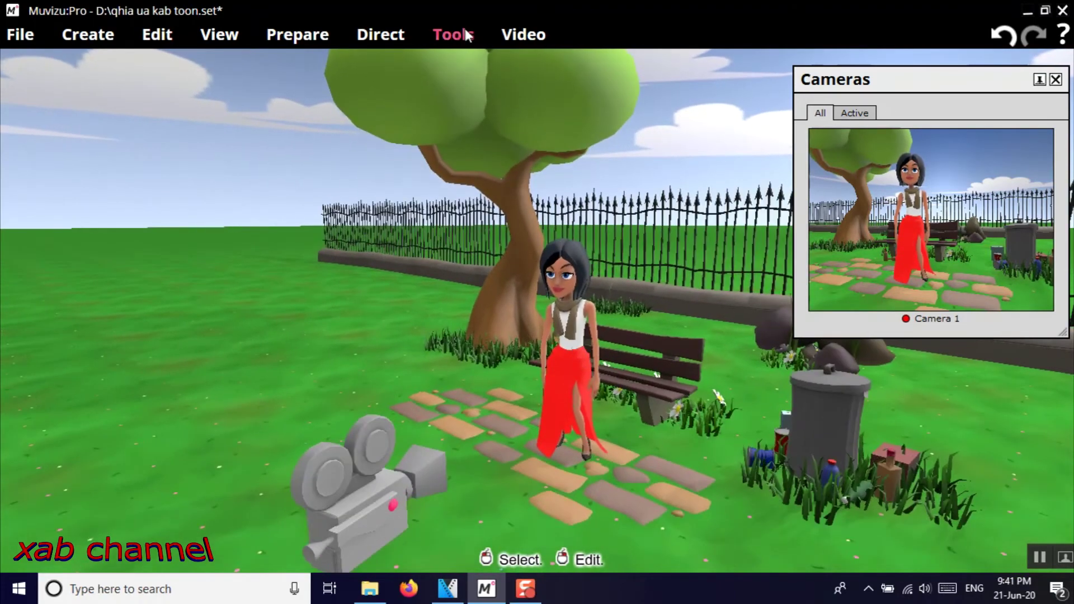
pyautogui.click(576, 331)
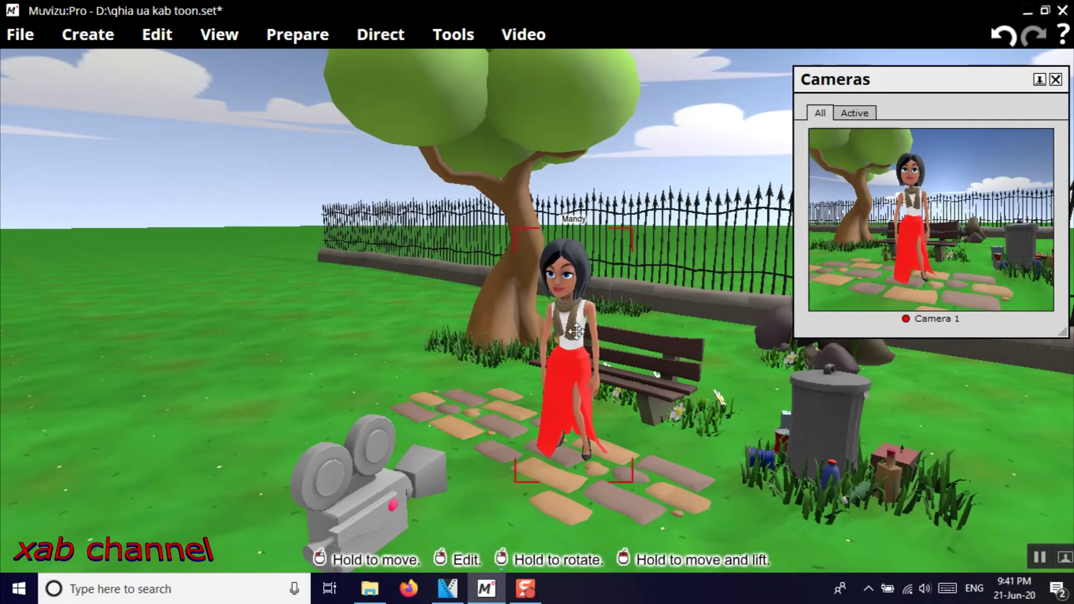
pyautogui.scroll(3, 568, 276)
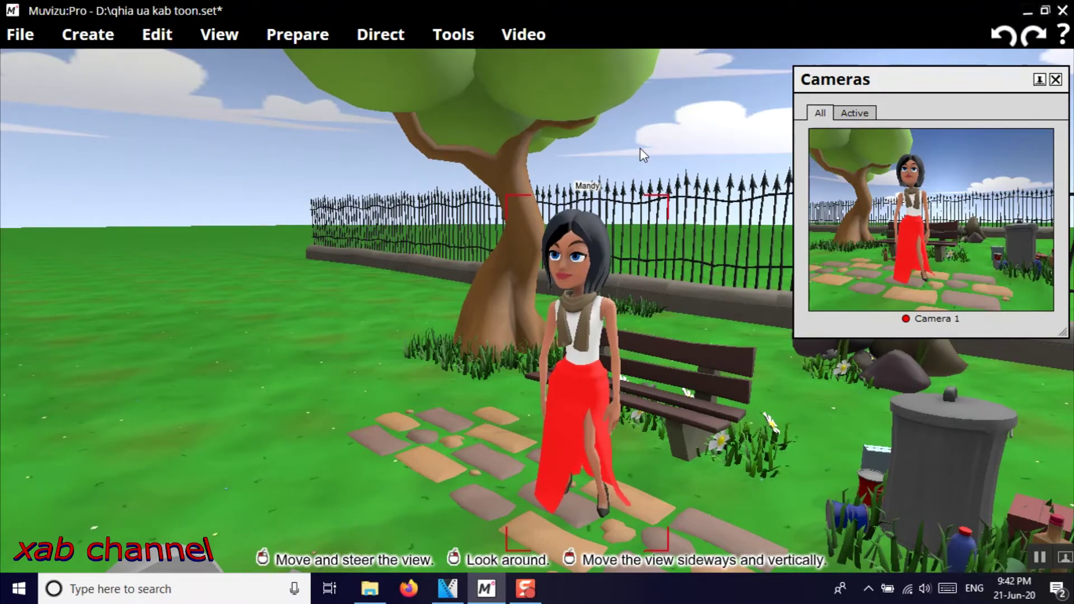
pyautogui.click(453, 35)
pyautogui.click(512, 62)
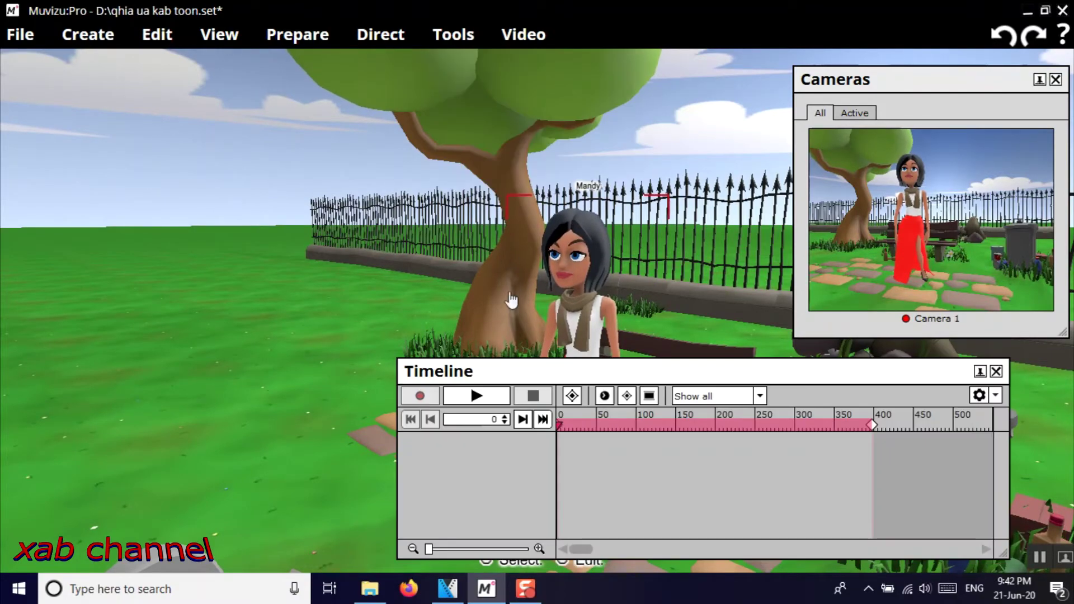
pyautogui.moveTo(639, 379); pyautogui.dragTo(617, 354)
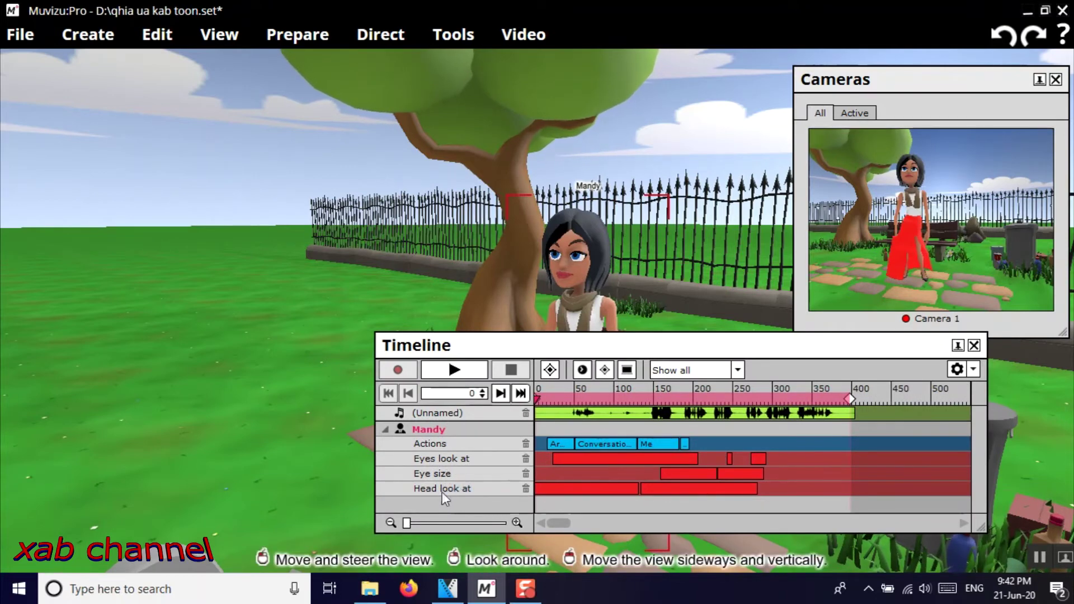
# Reset Mandy's Eye size, Eyes look at and Actions tracks and the (Unnamed) audio track, keeping only Head look at.
pyautogui.click(526, 473)
pyautogui.click(526, 459)
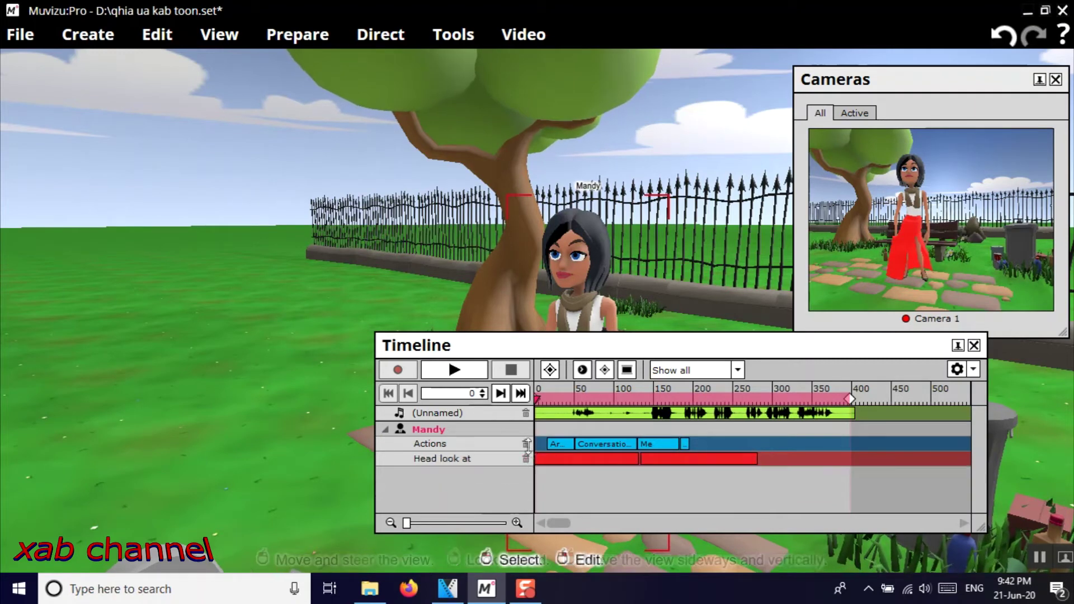
pyautogui.click(526, 443)
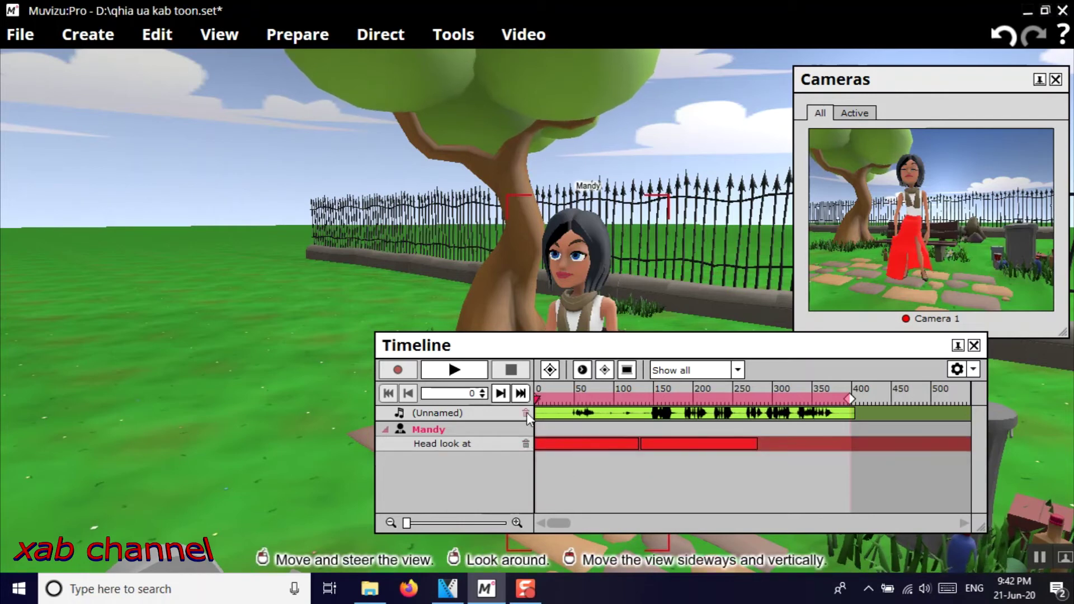
pyautogui.click(527, 414)
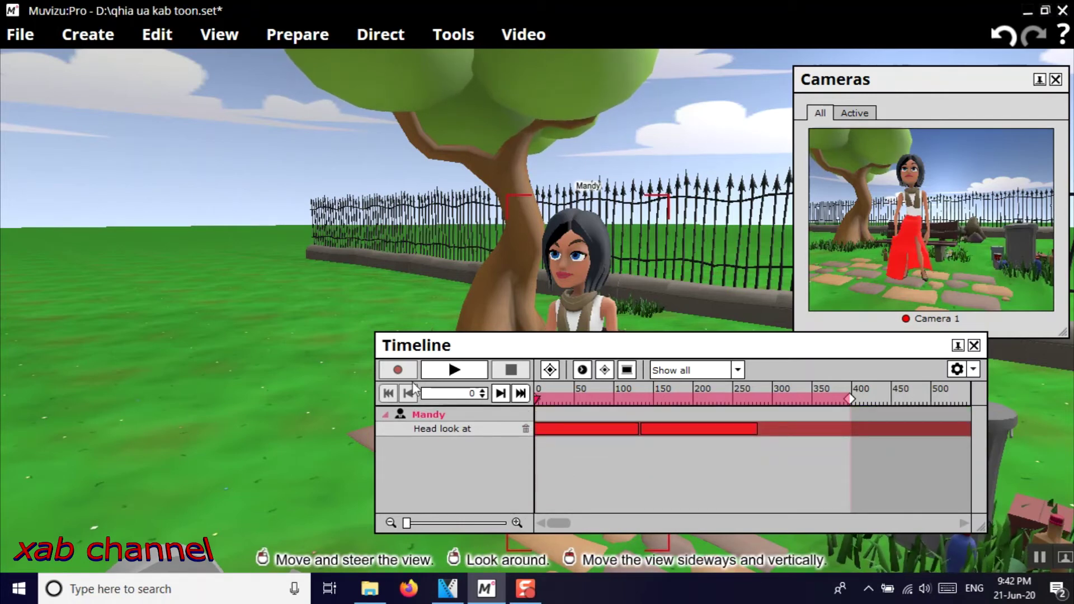
# Play the remaining head movement, shorten the scene's end marker to about frame 285 and return to the first frame.
pyautogui.click(461, 371)
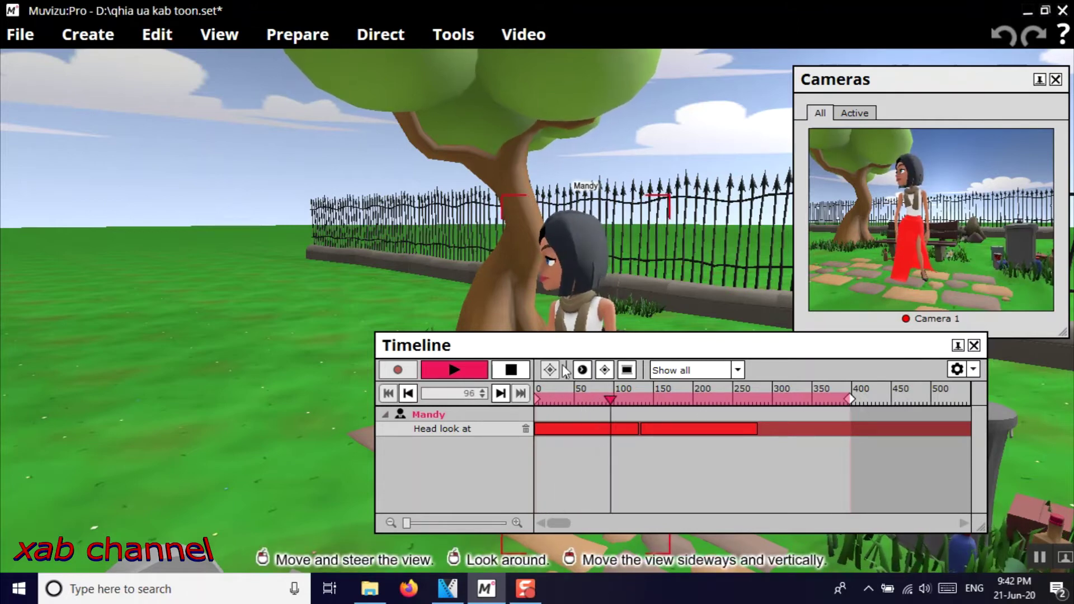
pyautogui.moveTo(849, 399)
pyautogui.mouseDown()
pyautogui.moveTo(741, 400)
pyautogui.moveTo(760, 400)
pyautogui.mouseUp()
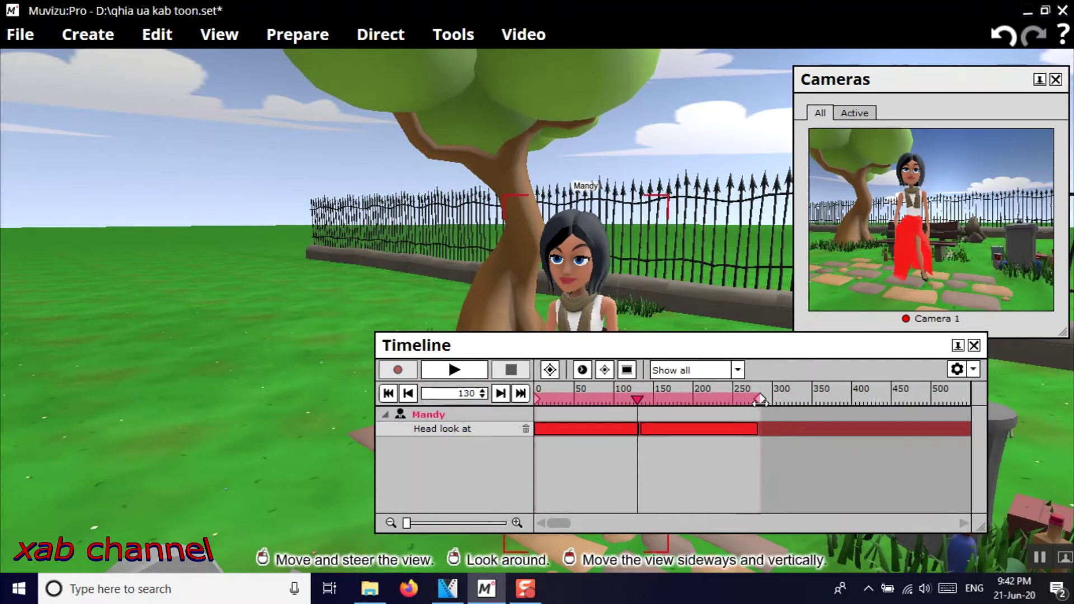
pyautogui.click(389, 393)
pyautogui.moveTo(632, 346); pyautogui.dragTo(680, 441)
# Open character movement directing for Mandy and choose the walking movement speed.
pyautogui.moveTo(609, 371); pyautogui.dragTo(585, 375)
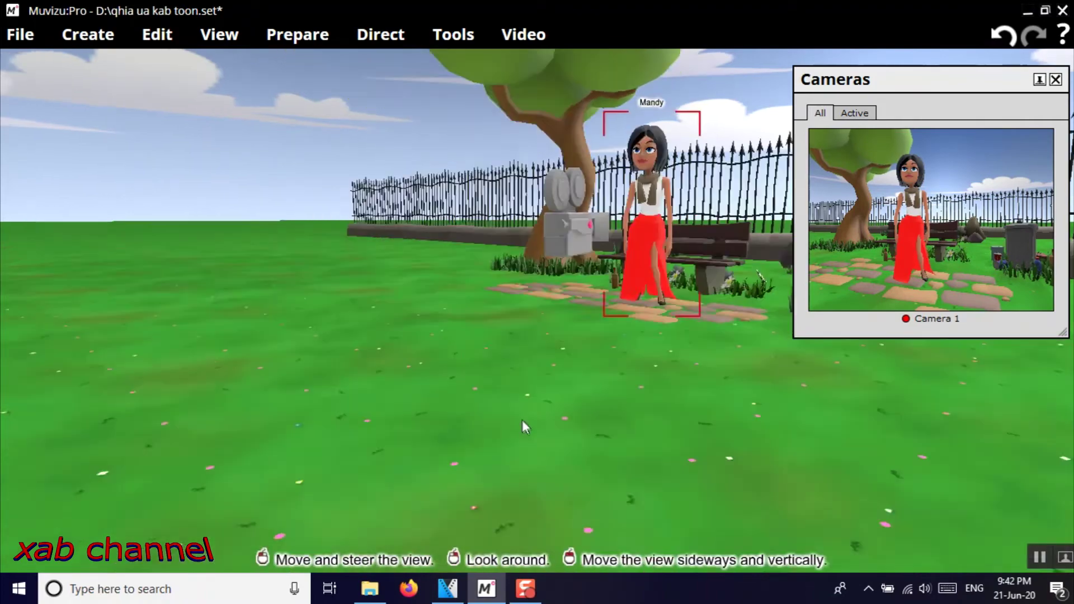
pyautogui.moveTo(522, 420); pyautogui.dragTo(654, 411)
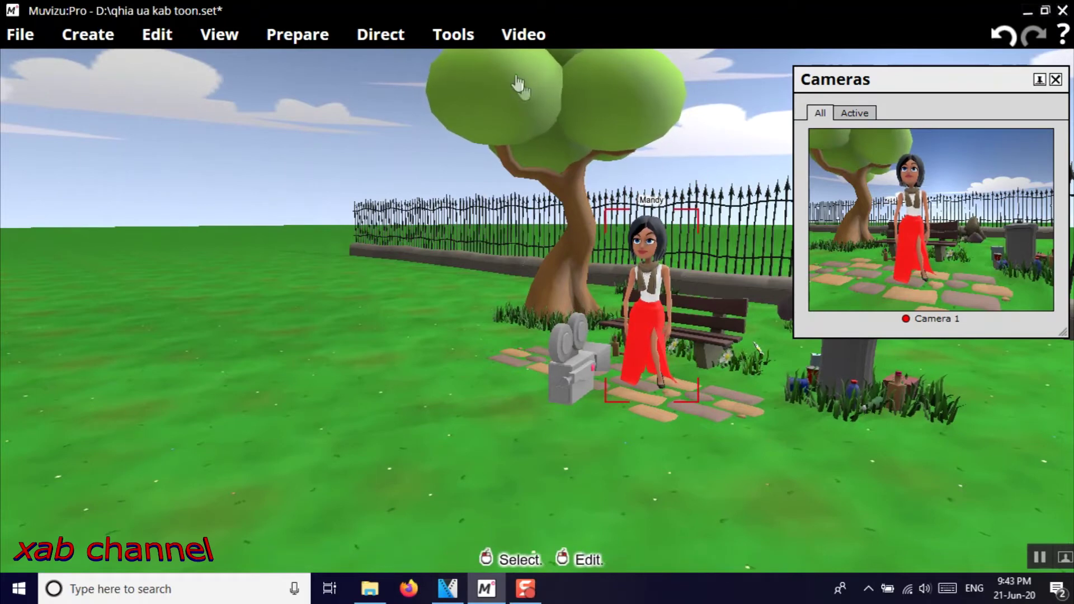
pyautogui.click(378, 34)
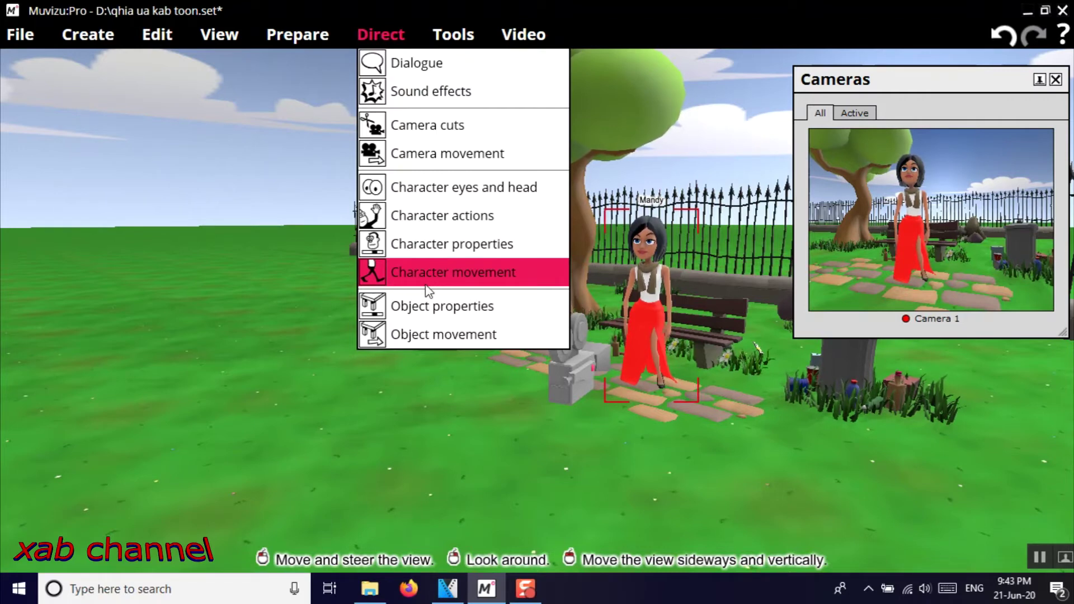
pyautogui.click(509, 274)
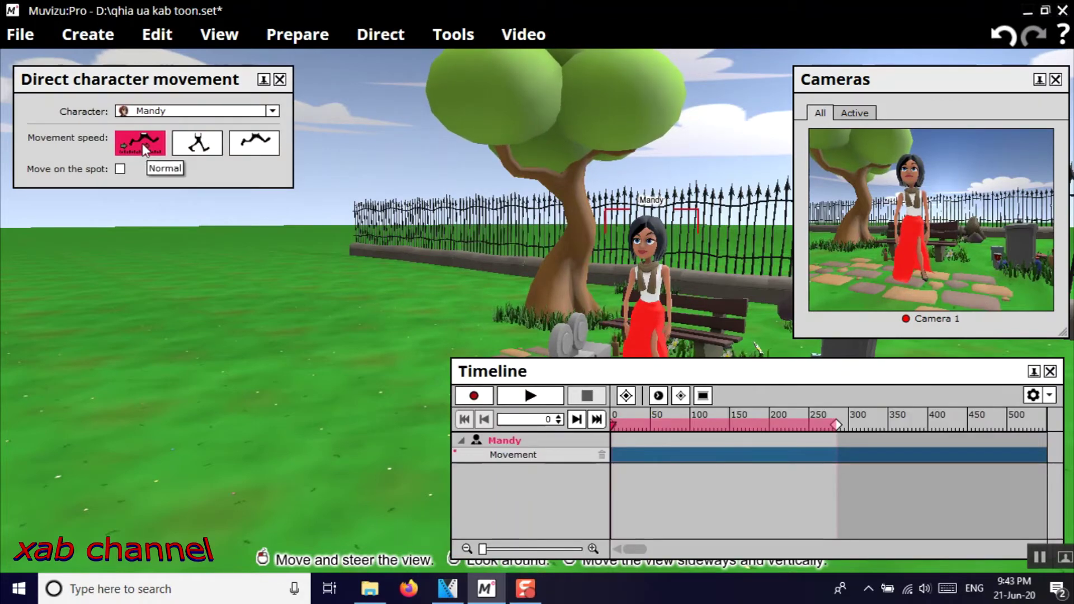
pyautogui.click(203, 148)
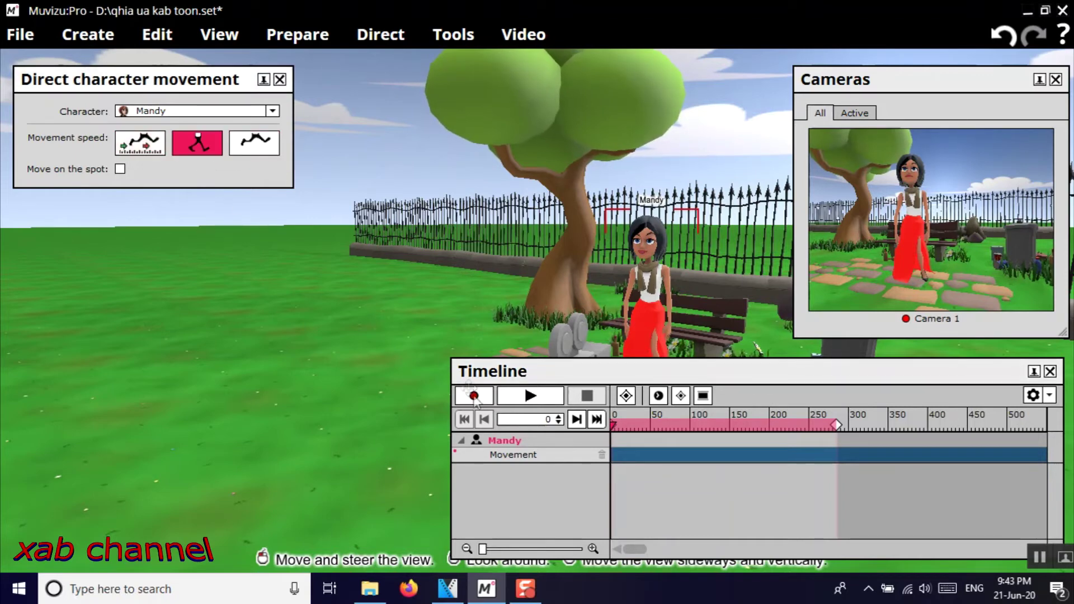
# Record Mandy walking from the paving stones past the camera onto the open grass, and stop the recording.
pyautogui.moveTo(580, 372); pyautogui.dragTo(832, 304)
pyautogui.click(725, 322)
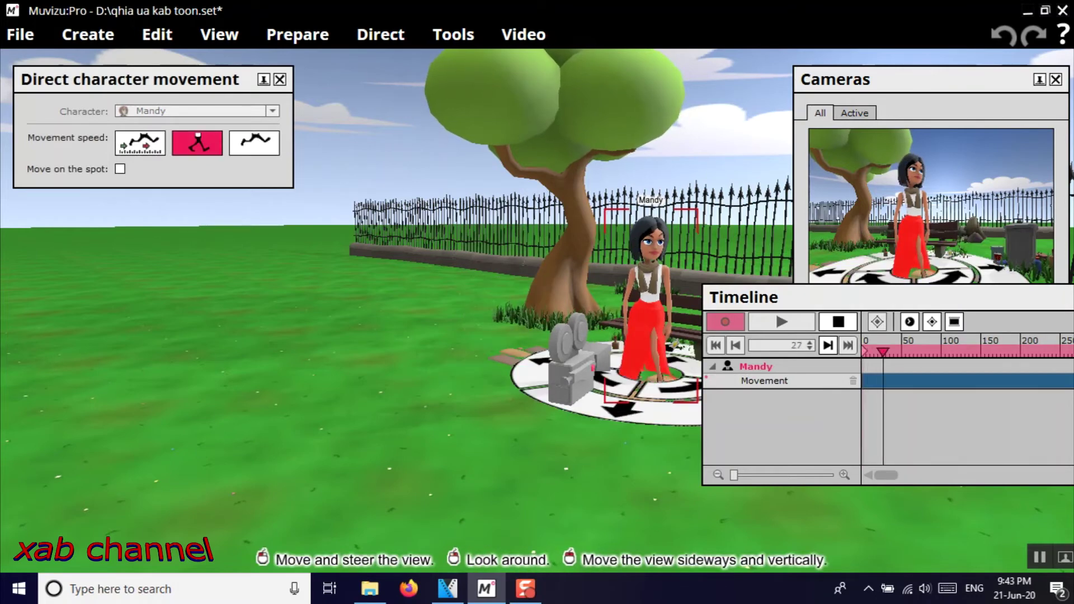
pyautogui.moveTo(647, 371)
pyautogui.mouseDown()
pyautogui.moveTo(619, 386)
pyautogui.moveTo(524, 395)
pyautogui.moveTo(269, 394)
pyautogui.moveTo(173, 408)
pyautogui.moveTo(36, 462)
pyautogui.mouseUp()
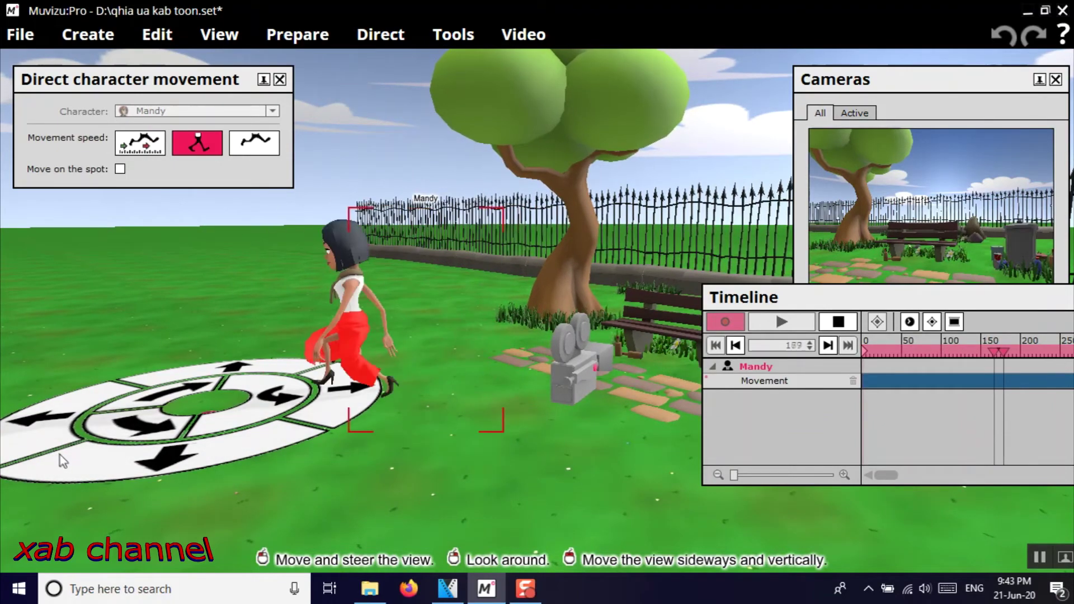
pyautogui.click(837, 322)
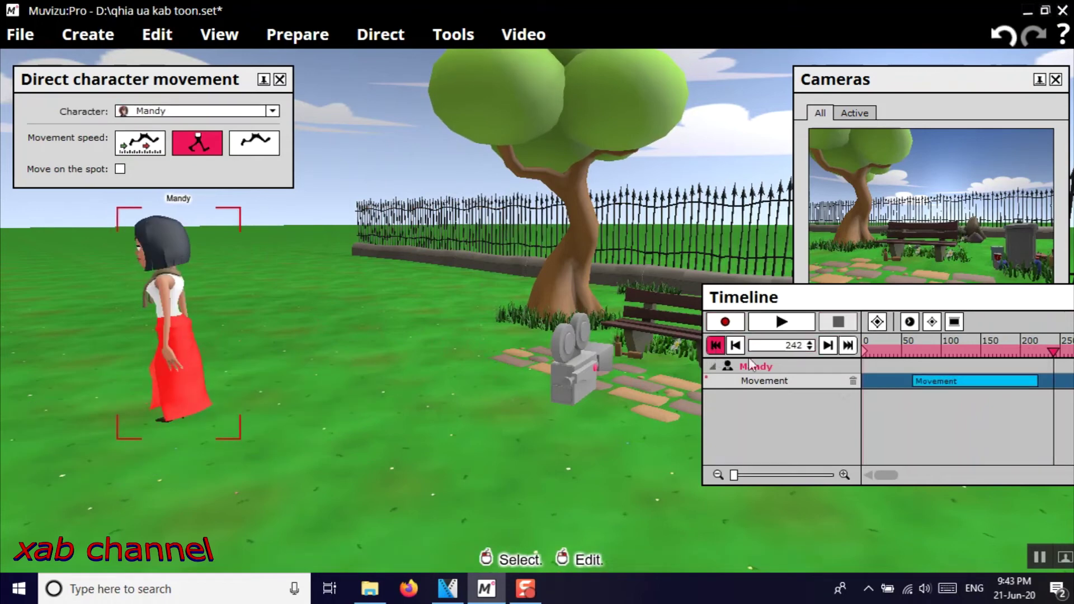
# Shift Mandy's recorded movement clip to near frame 0 and play it back.
pyautogui.moveTo(929, 382); pyautogui.dragTo(874, 381)
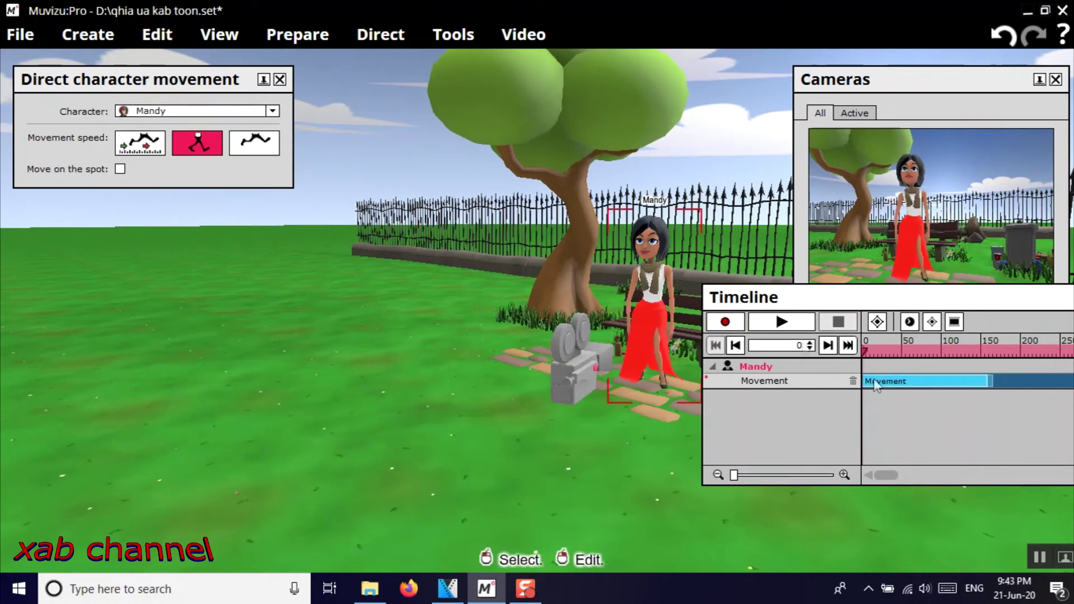
pyautogui.click(785, 328)
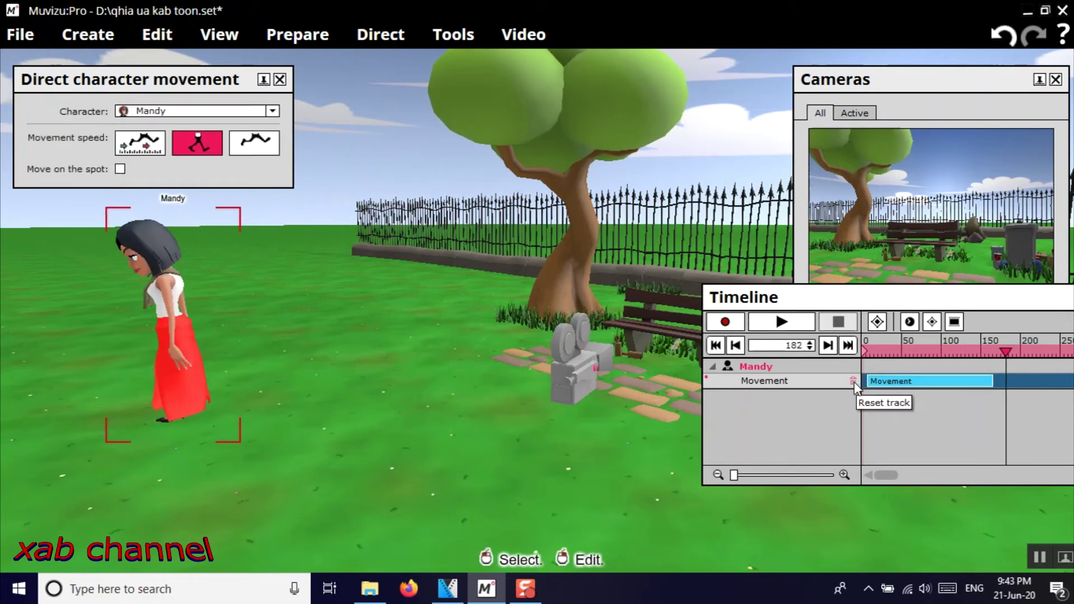
# Delete Mandy's recorded movement clip and return to the first frame.
pyautogui.rightClick(890, 386)
pyautogui.click(929, 414)
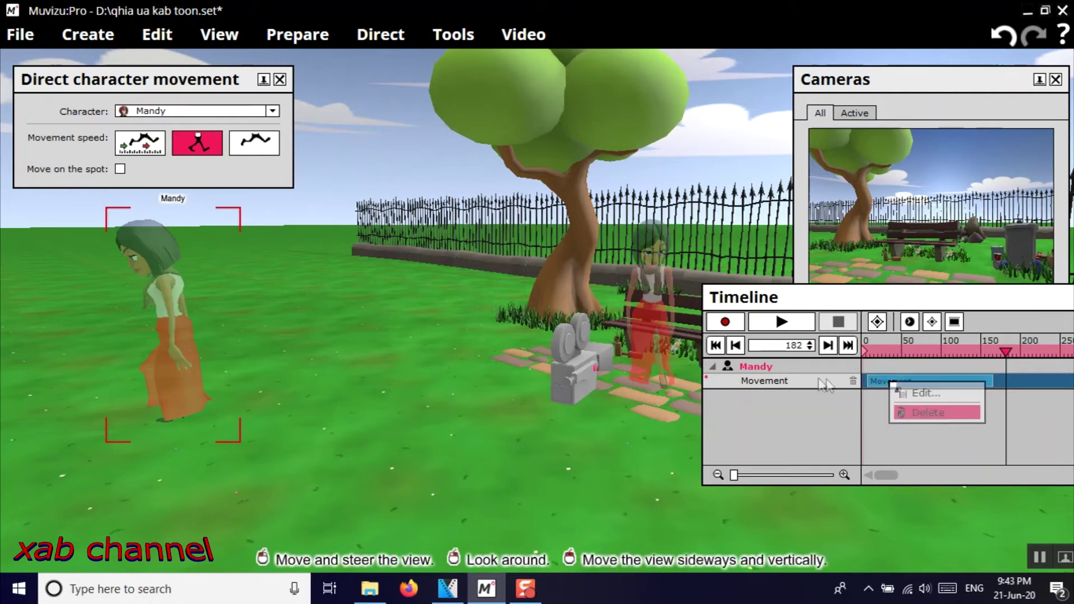
pyautogui.click(716, 346)
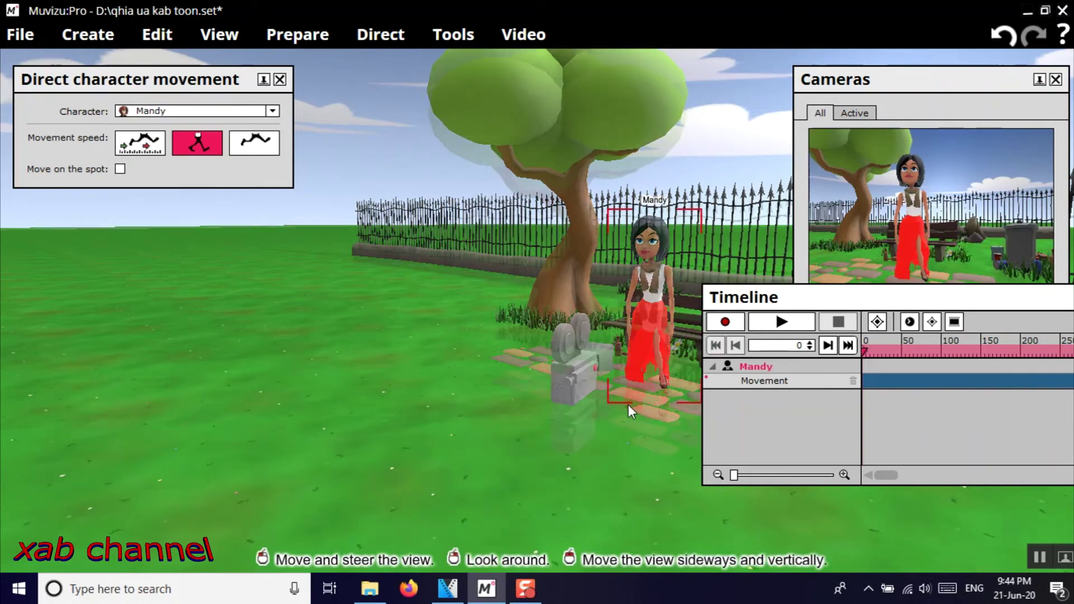
# Move Camera 1 back across the grass, farther from Mandy, to frame a wider area around the bench.
pyautogui.moveTo(629, 404); pyautogui.dragTo(622, 455, button='middle')
pyautogui.moveTo(626, 447); pyautogui.dragTo(635, 494, button='right')
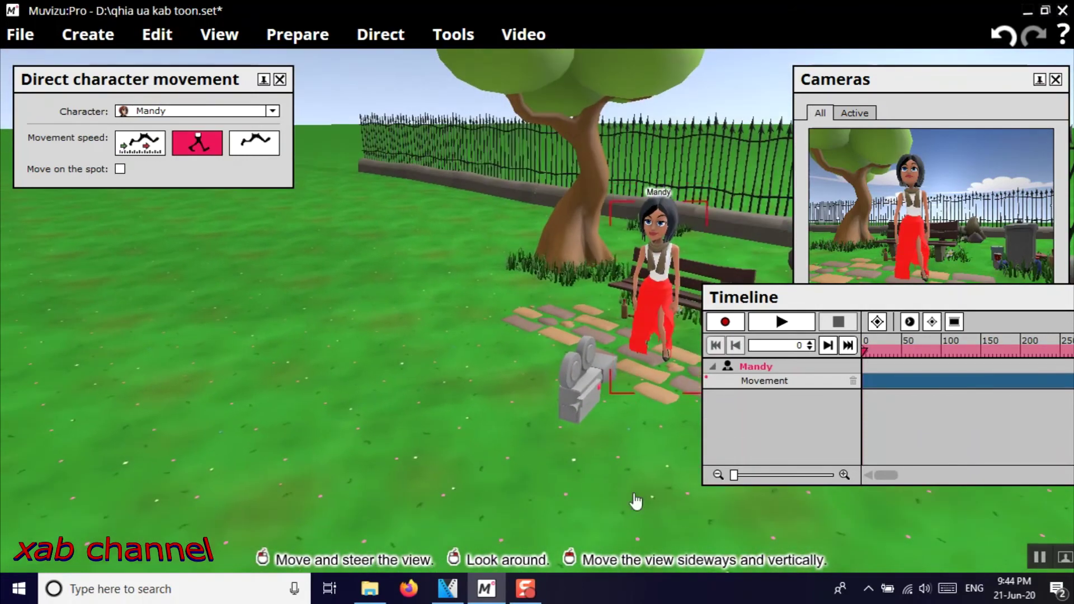
pyautogui.moveTo(635, 422); pyautogui.dragTo(636, 435, button='right')
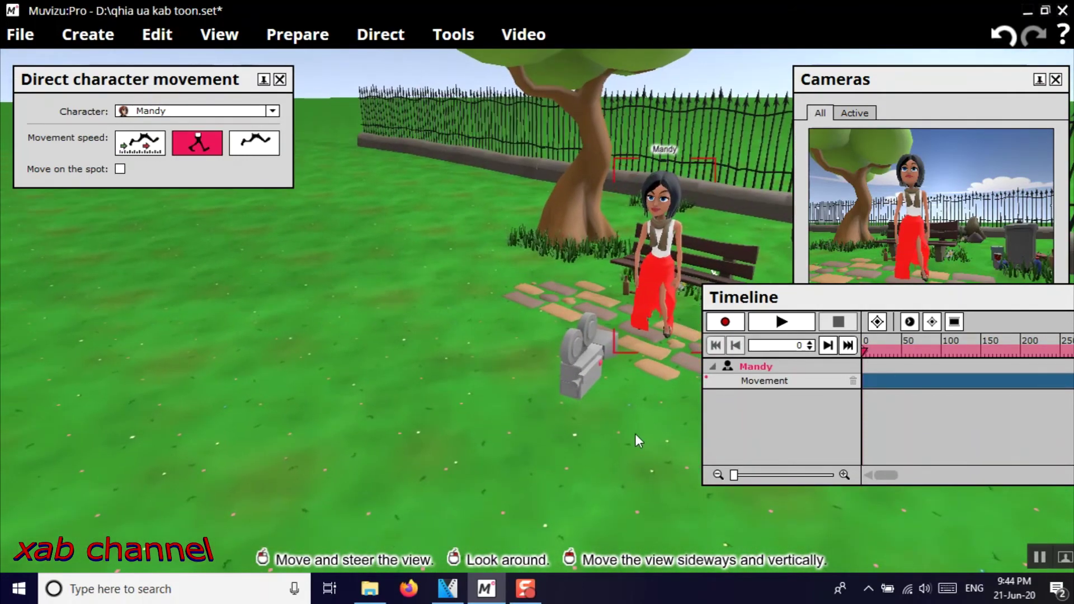
pyautogui.click(592, 357)
pyautogui.moveTo(592, 357); pyautogui.dragTo(721, 526)
# Record Mandy's movement away from the bench across the open grass out of the camera's frame, and stop the recording.
pyautogui.click(759, 322)
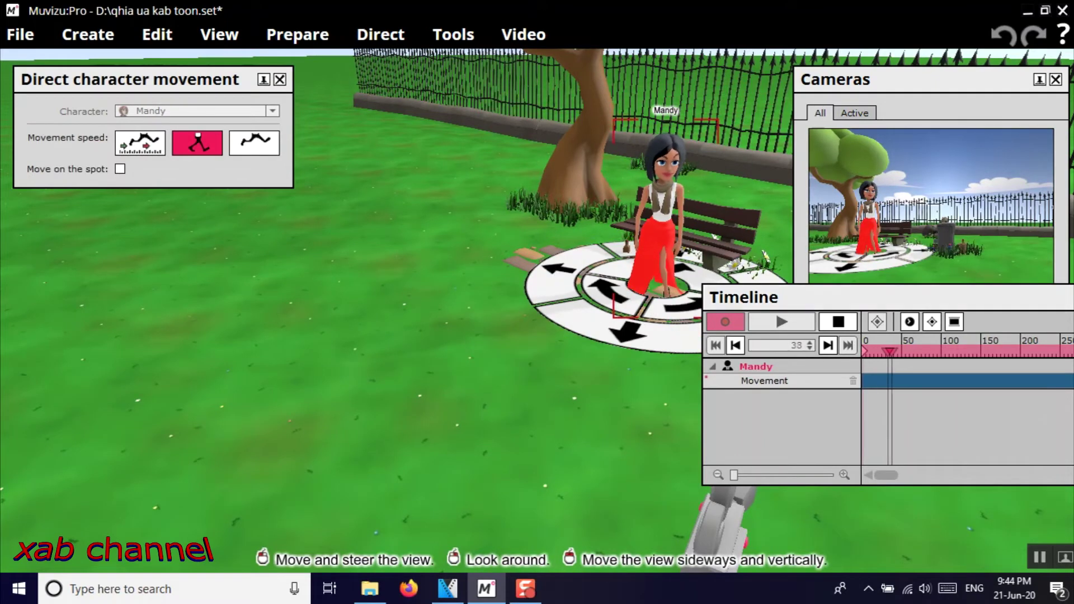
pyautogui.moveTo(557, 274); pyautogui.dragTo(5, 324)
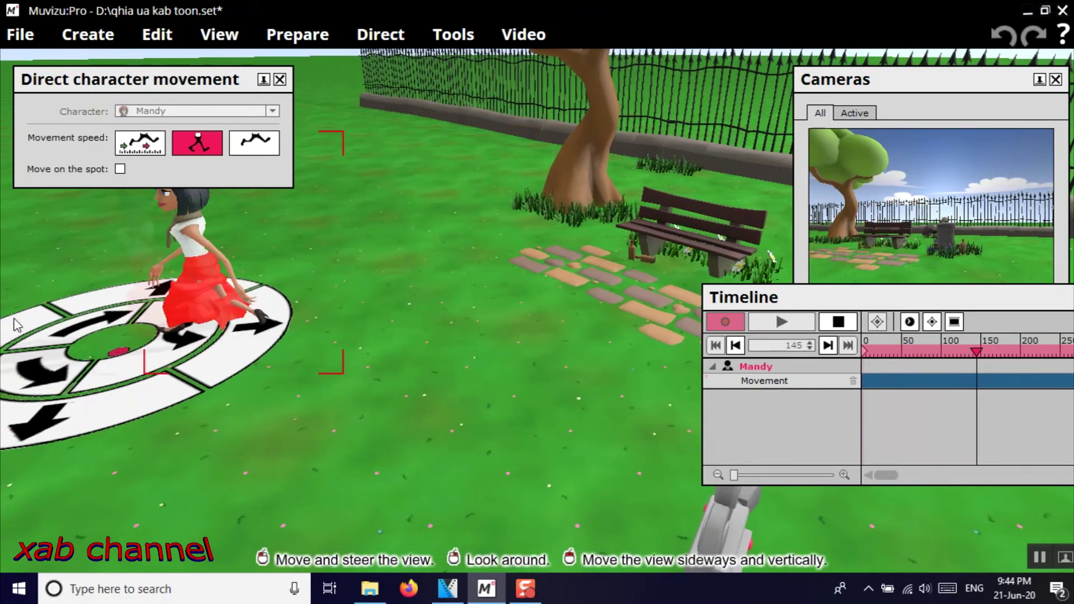
pyautogui.click(842, 323)
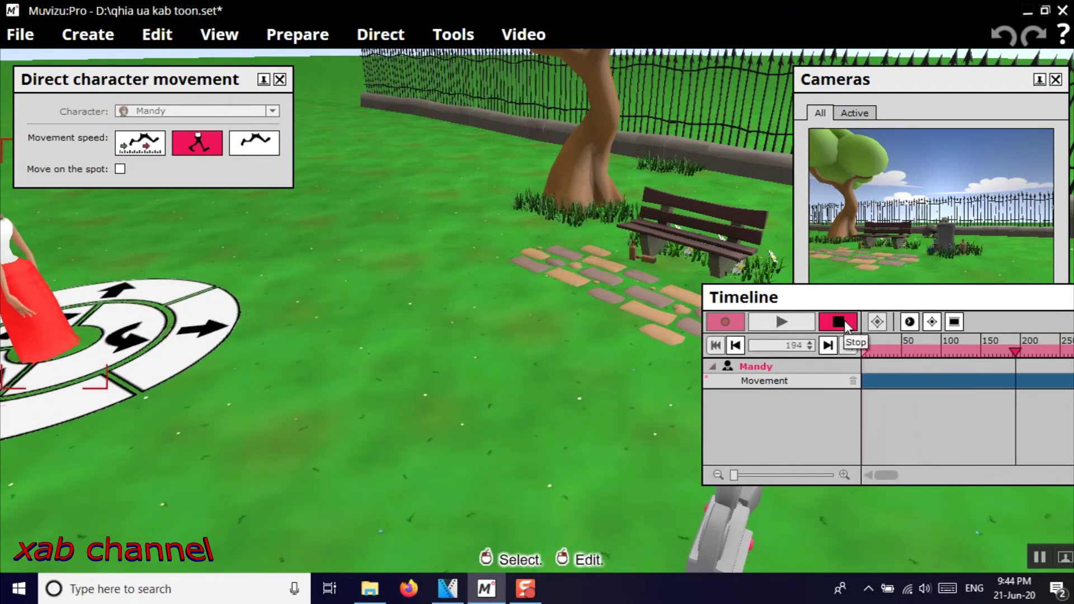
# Shift Mandy's newly recorded movement clip to near frame 0 and play it back with her and Camera 1 in view.
pyautogui.moveTo(1016, 386); pyautogui.dragTo(902, 393)
pyautogui.scroll(-6, 496, 391)
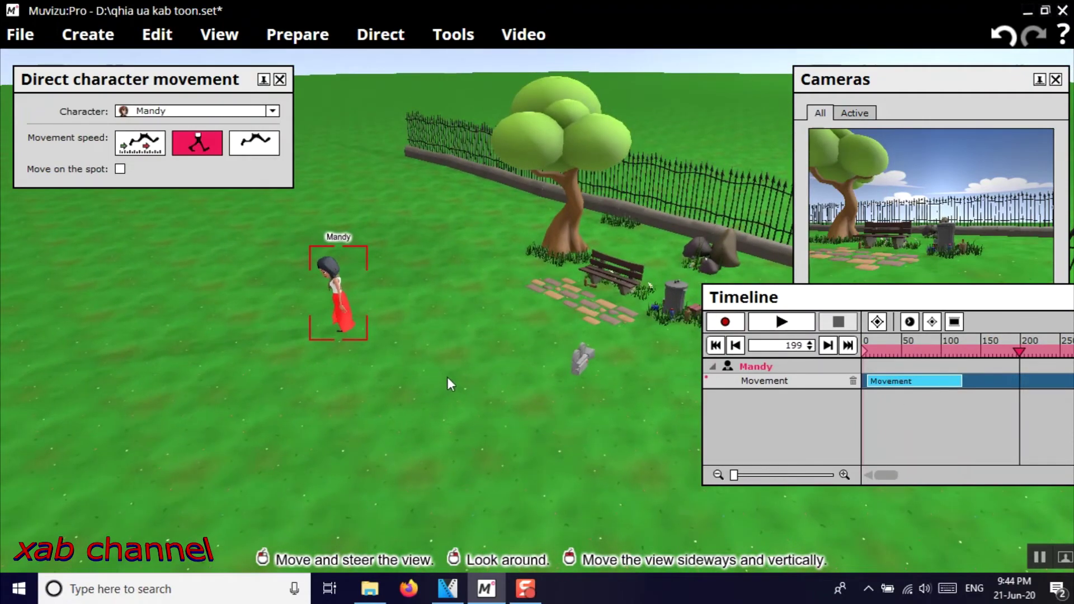
pyautogui.moveTo(448, 377); pyautogui.dragTo(585, 352, button='middle')
pyautogui.moveTo(585, 352); pyautogui.dragTo(678, 324)
pyautogui.scroll(3, 678, 321)
pyautogui.press('Right')
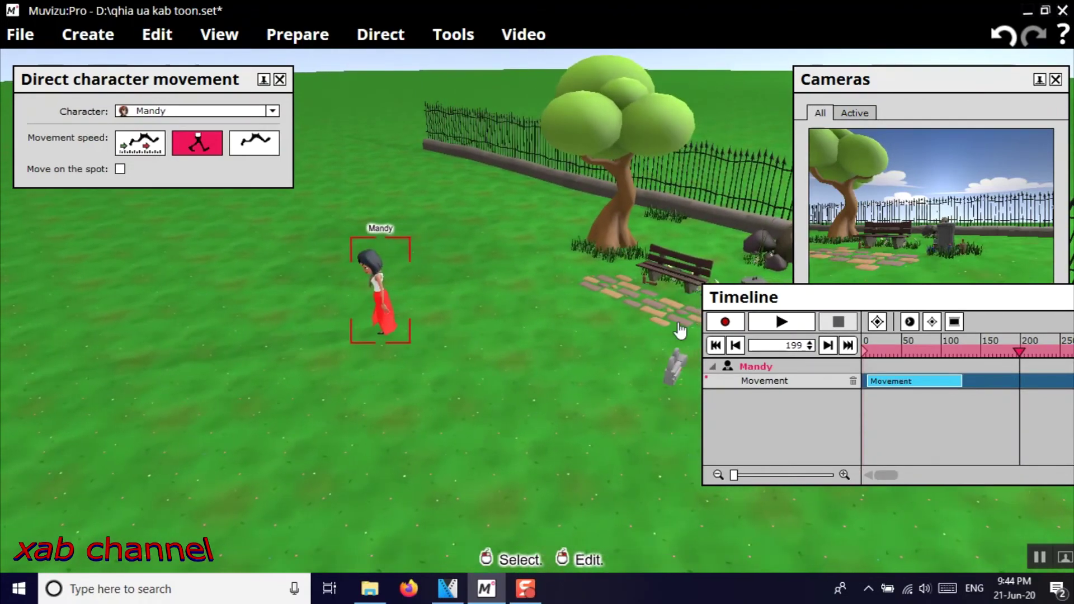
pyautogui.click(781, 322)
pyautogui.click(781, 322)
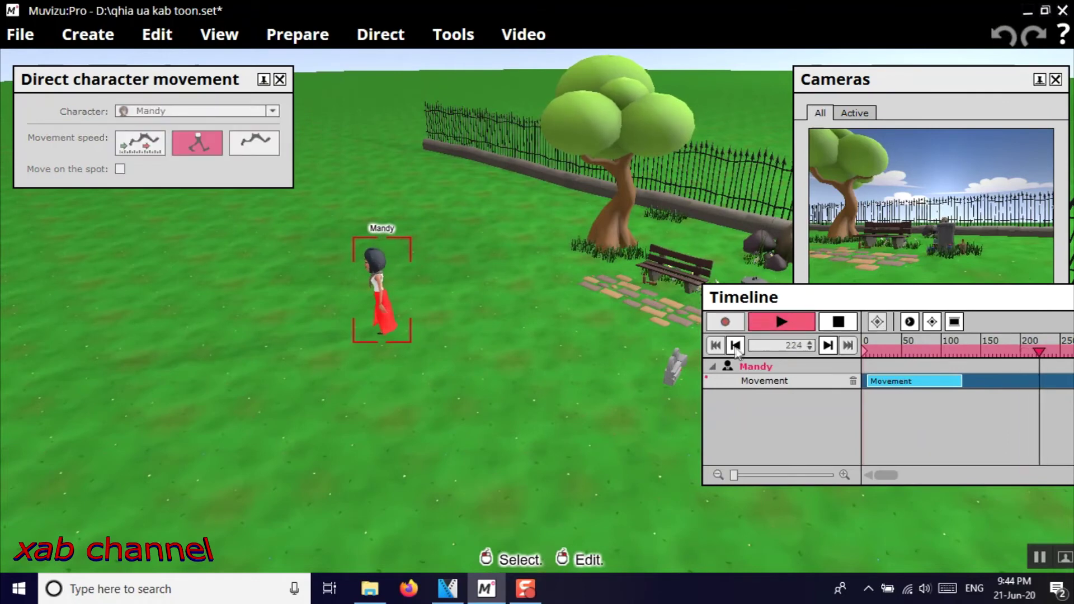
pyautogui.click(781, 322)
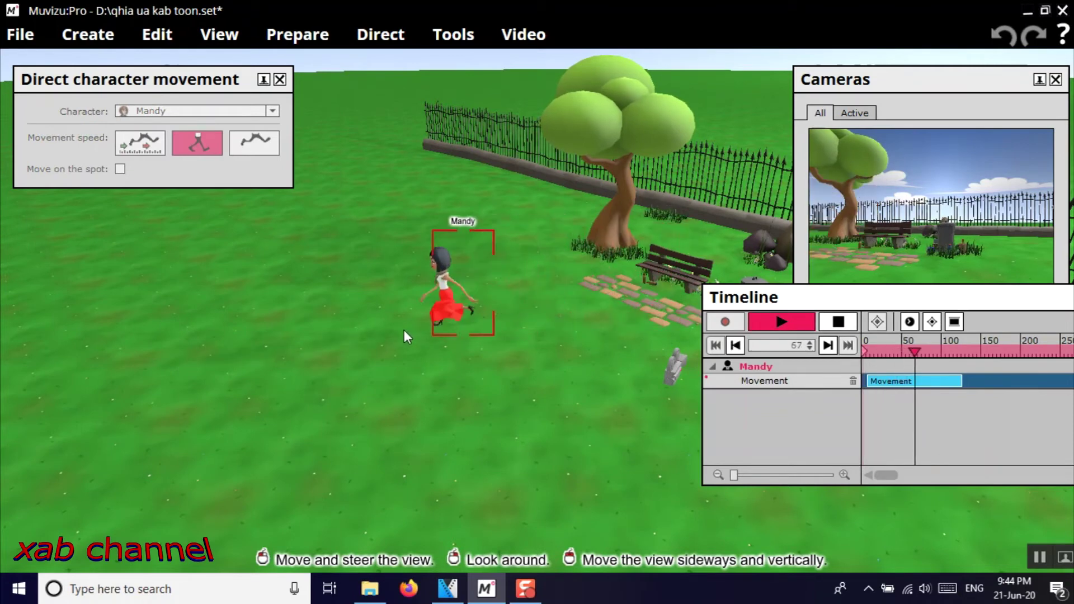
# Stop the playback and close the Timeline.
pyautogui.click(846, 327)
pyautogui.moveTo(1016, 297); pyautogui.dragTo(707, 306)
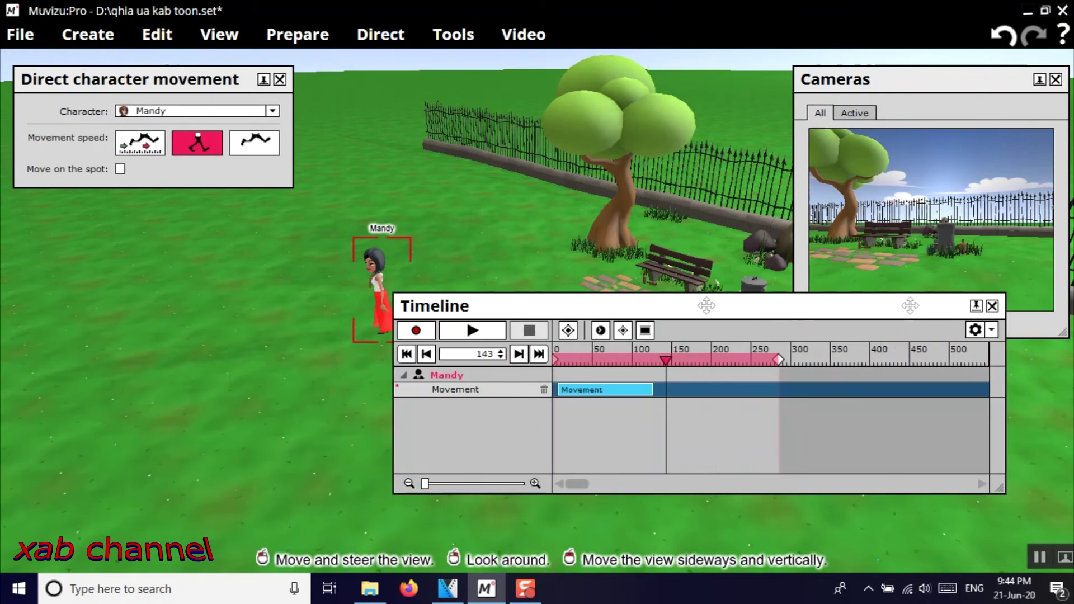
pyautogui.click(995, 308)
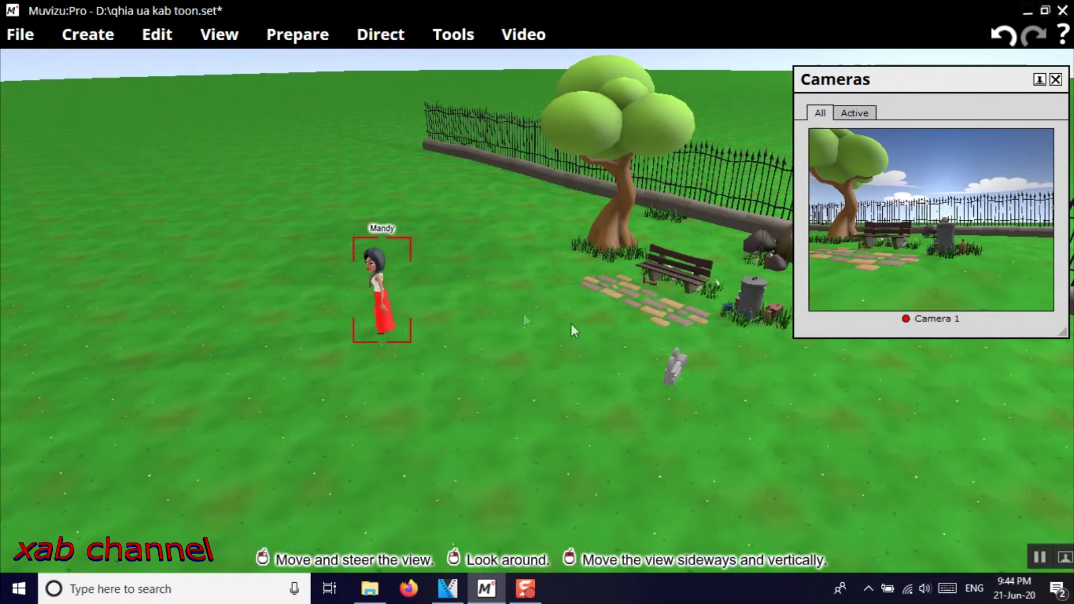
# Rotate Camera 1 to bring the tree toward the middle of its frame, and move it closer to the paving and toward Mandy.
pyautogui.click(674, 377)
pyautogui.moveTo(675, 380); pyautogui.dragTo(649, 385, button='right')
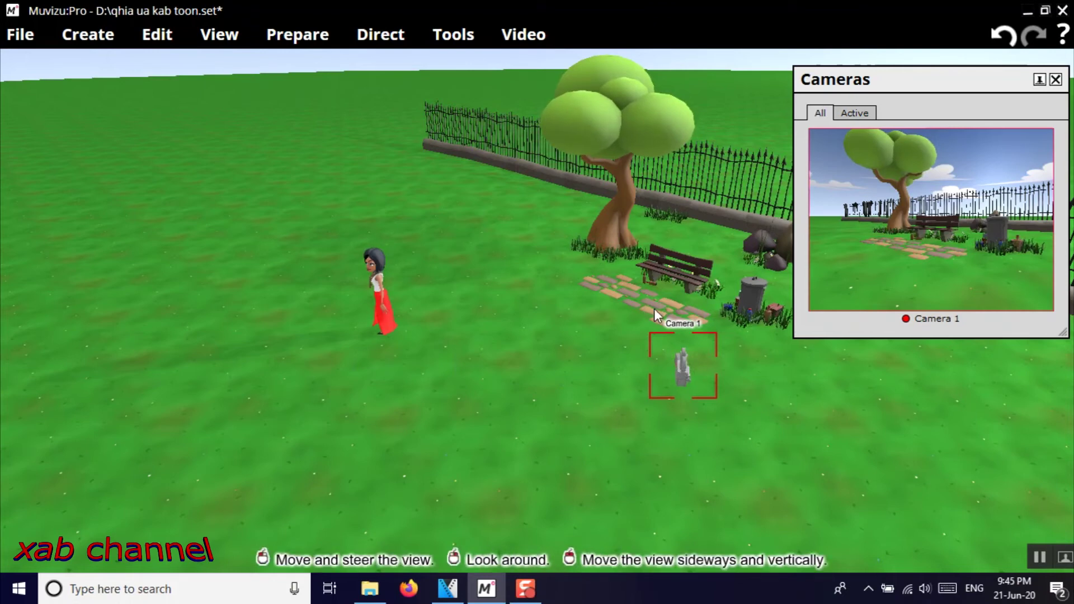
pyautogui.moveTo(688, 374); pyautogui.dragTo(656, 351)
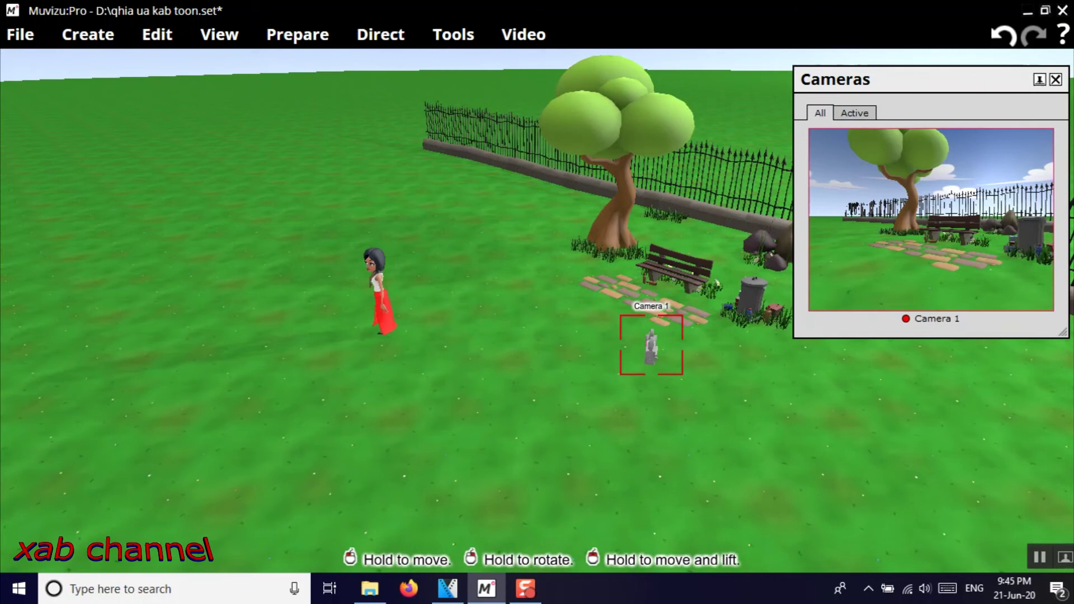
pyautogui.moveTo(651, 347); pyautogui.dragTo(620, 345)
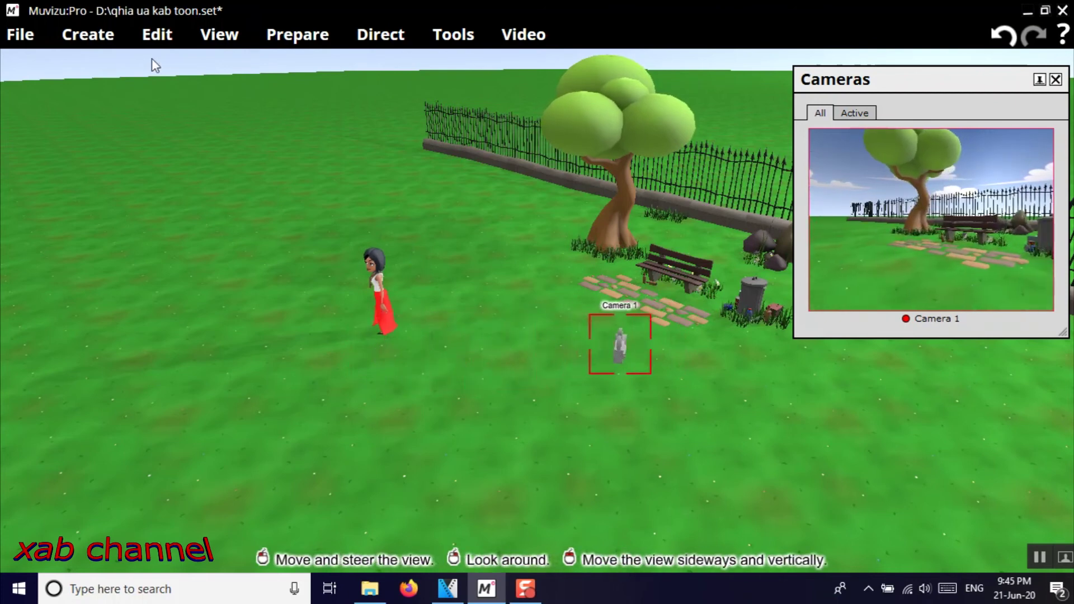
# Add a second camera, rotate it toward the tree and bench, and place it on the open grass behind Mandy so she is in its frame.
pyautogui.click(88, 35)
pyautogui.click(115, 244)
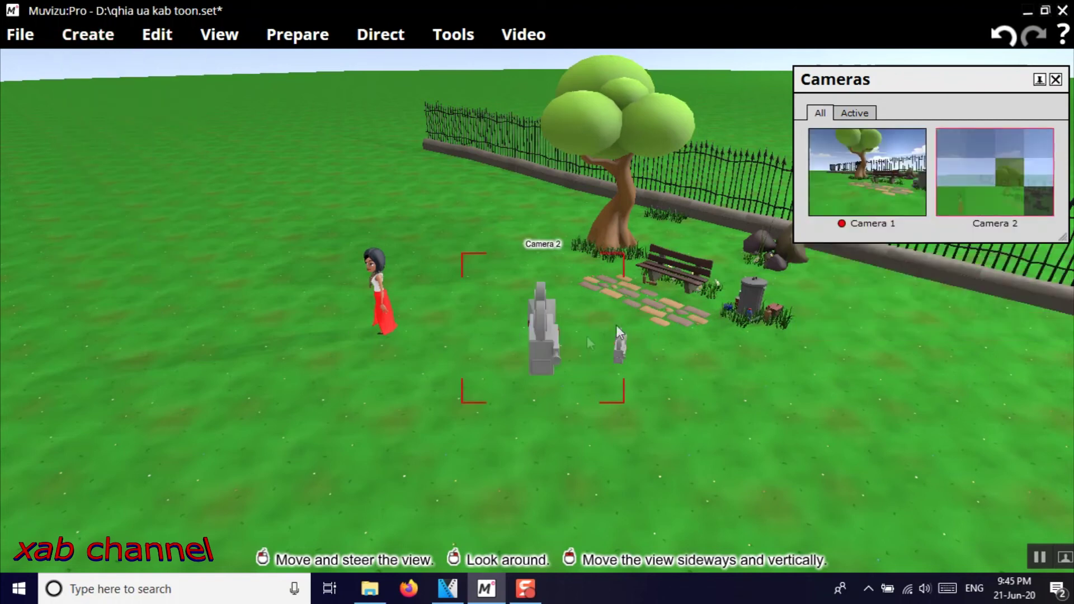
pyautogui.moveTo(542, 336); pyautogui.dragTo(529, 323, button='right')
pyautogui.moveTo(532, 330); pyautogui.dragTo(275, 335)
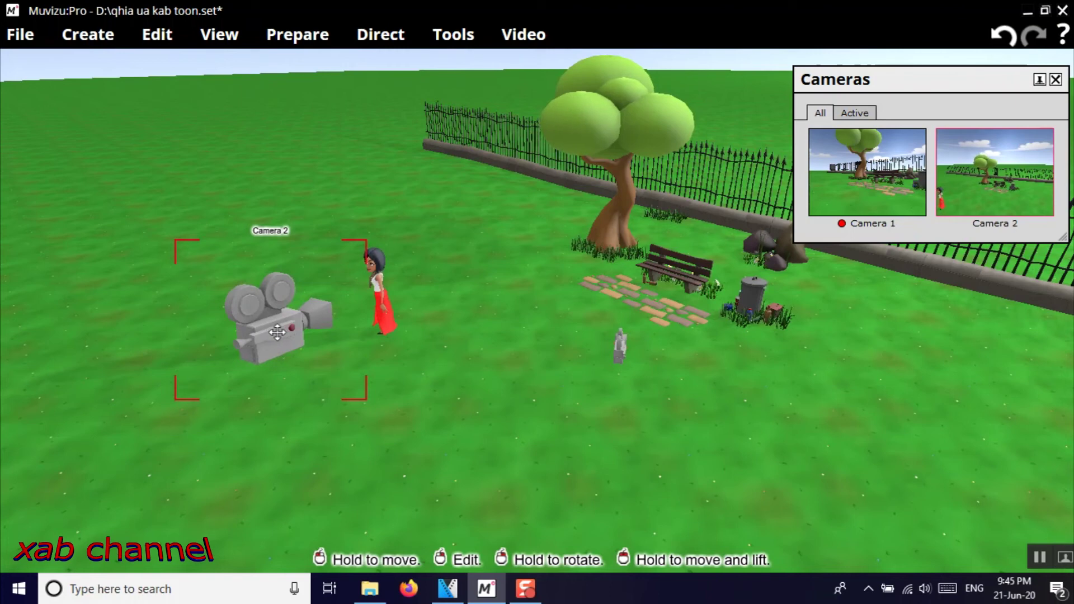
pyautogui.moveTo(274, 335)
pyautogui.mouseDown()
pyautogui.moveTo(272, 361)
pyautogui.moveTo(299, 303)
pyautogui.moveTo(280, 294)
pyautogui.moveTo(258, 397)
pyautogui.moveTo(291, 272)
pyautogui.moveTo(274, 324)
pyautogui.mouseUp()
pyautogui.moveTo(263, 369); pyautogui.dragTo(293, 267)
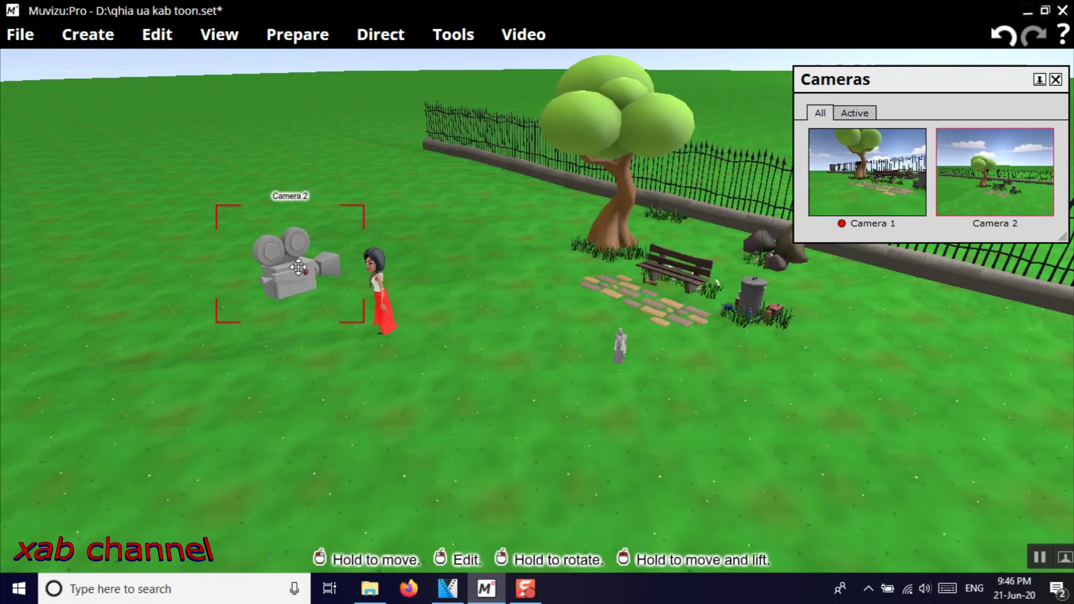
pyautogui.moveTo(297, 267); pyautogui.dragTo(244, 278)
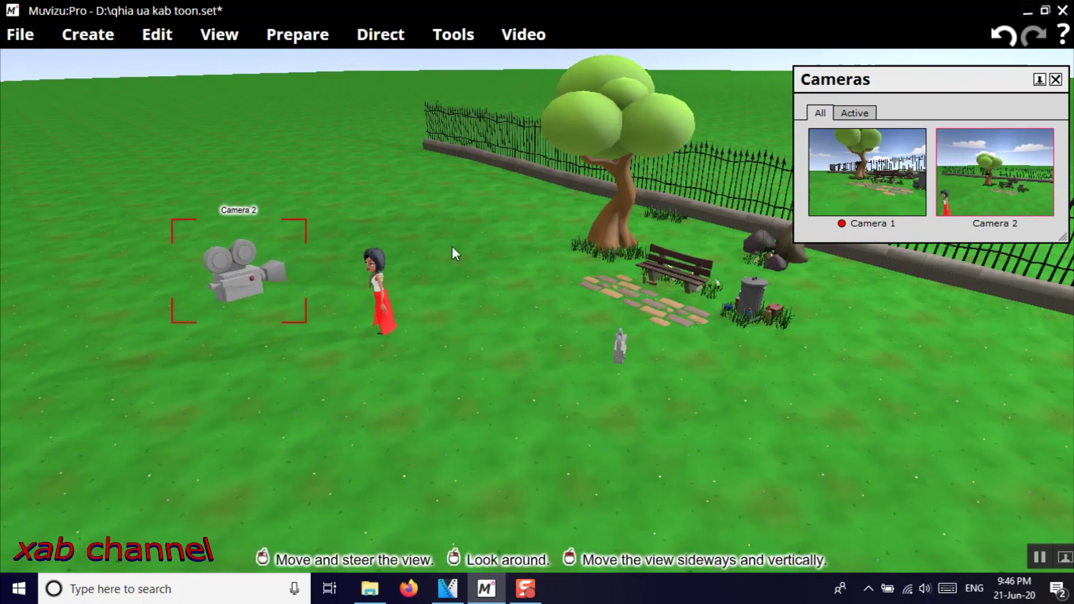
# Add two more cameras, placing one on the grass between Mandy and Camera 1 and the other near Camera 2, rotated slightly.
pyautogui.click(87, 35)
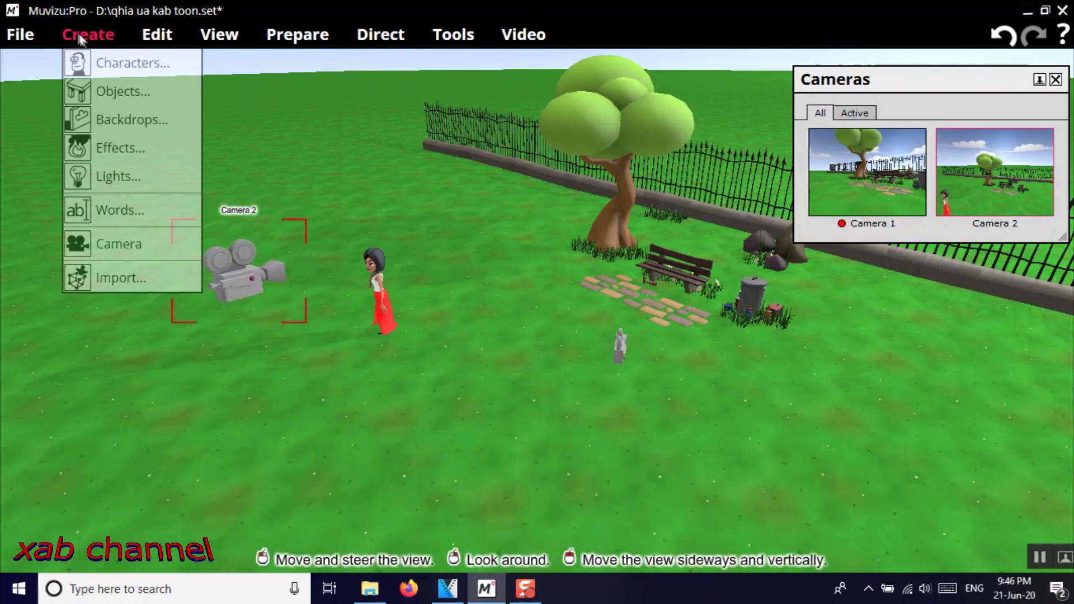
pyautogui.click(113, 244)
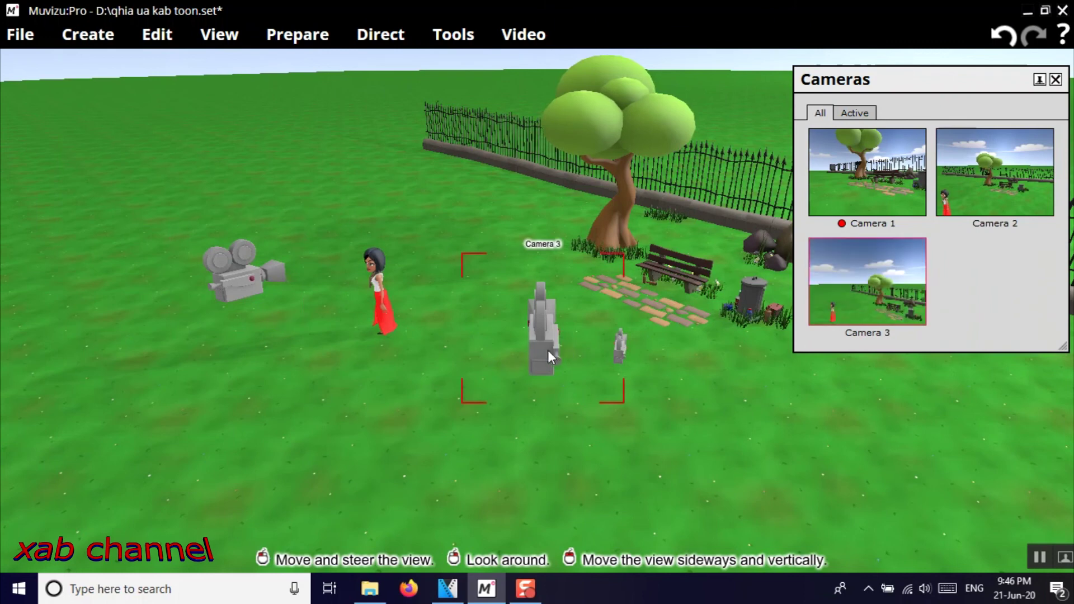
pyautogui.moveTo(464, 359); pyautogui.dragTo(396, 368)
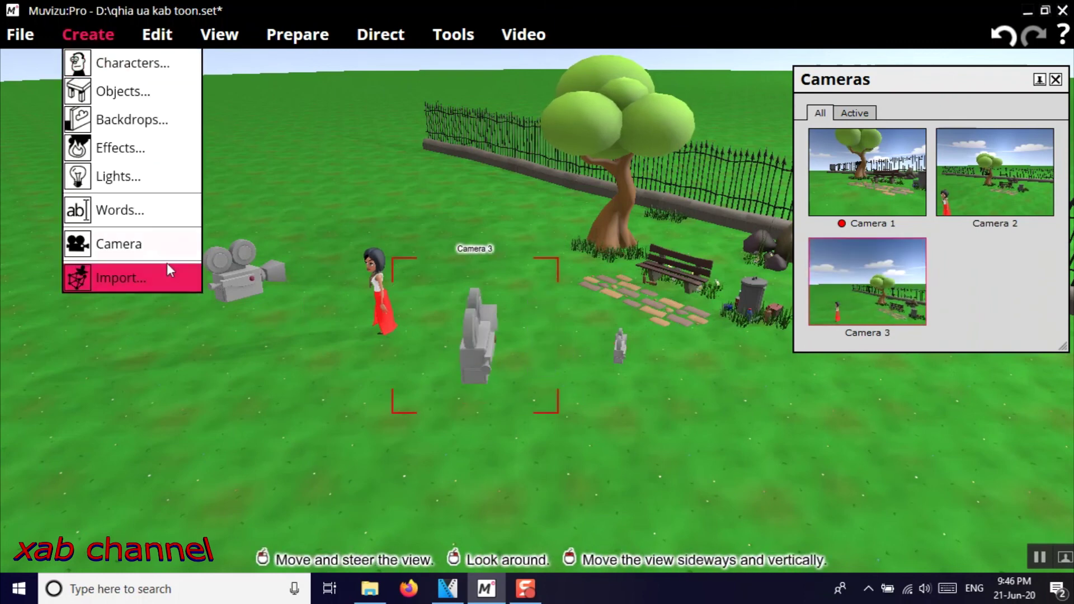
pyautogui.moveTo(540, 344); pyautogui.dragTo(295, 362)
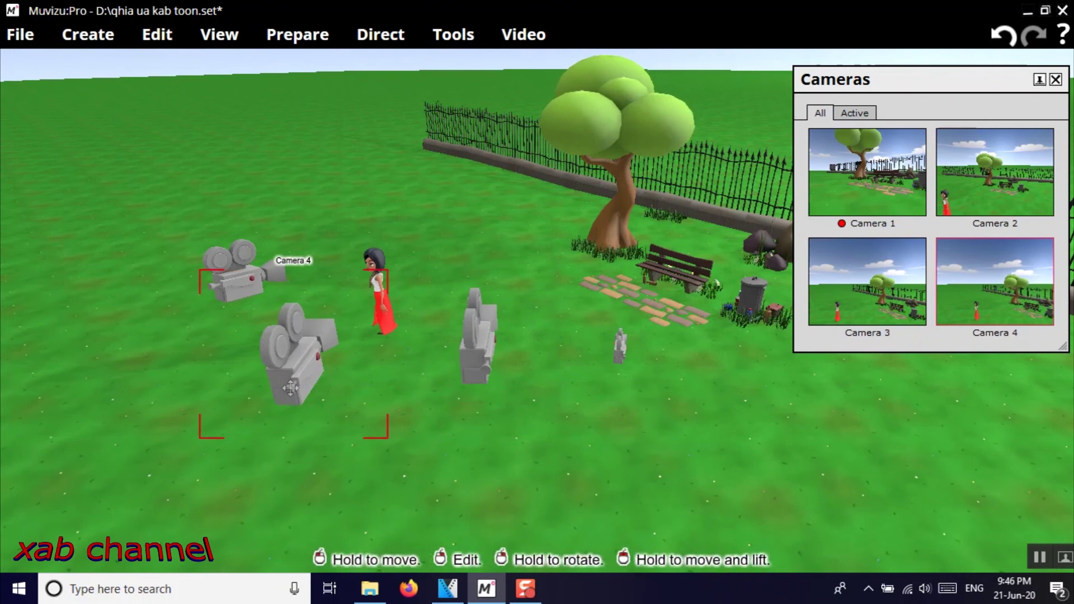
pyautogui.moveTo(291, 385); pyautogui.dragTo(294, 398, button='right')
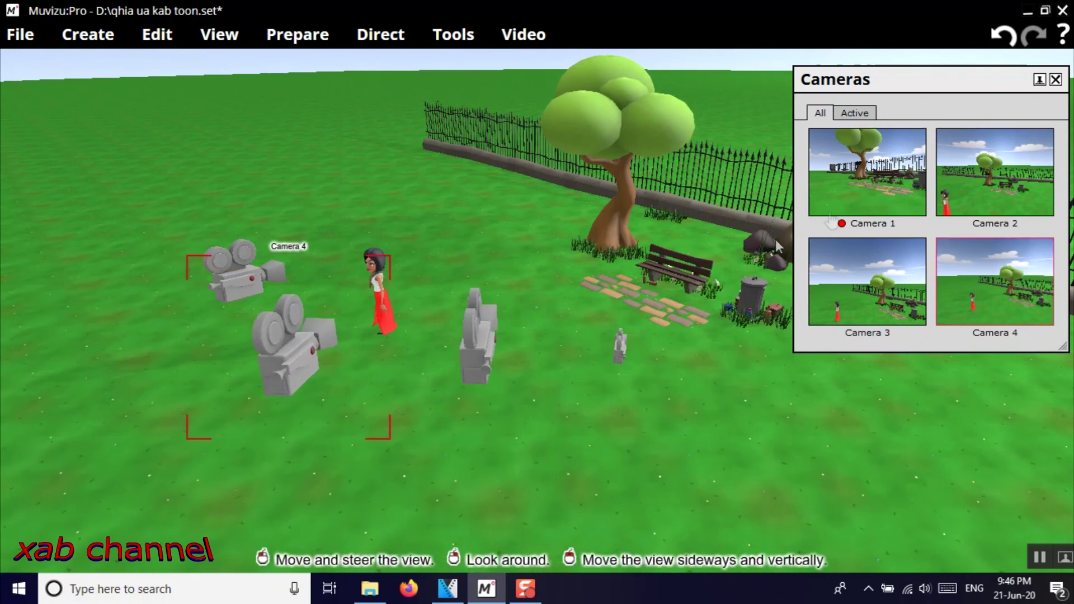